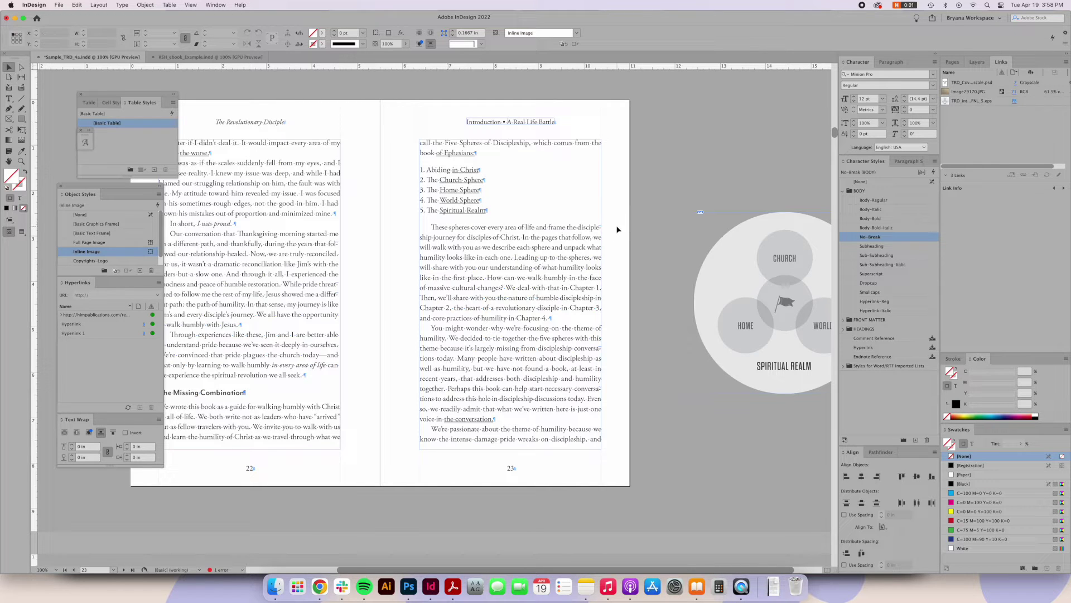
Paste the circle diagram onto page 23 and position it across the text column directly below the numbered list
key("super+v")
left_click_drag(480, 240, 557, 260)
left_click(635, 213)
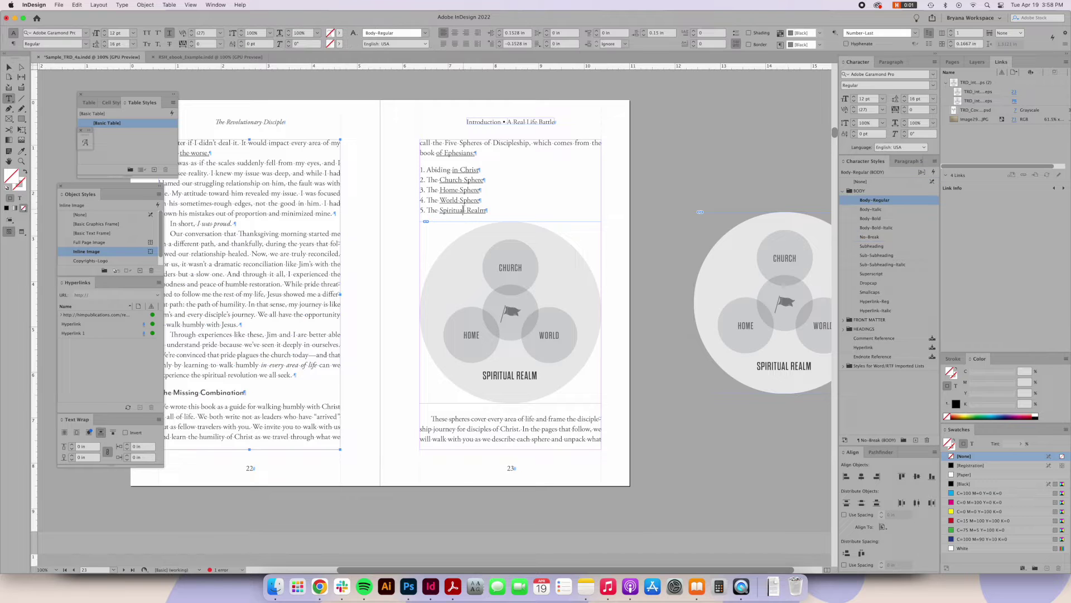
Delete the fifth item, "The Spiritual Realm", from the numbered list on page 23
key("t")
left_click(428, 205)
left_click(465, 210)
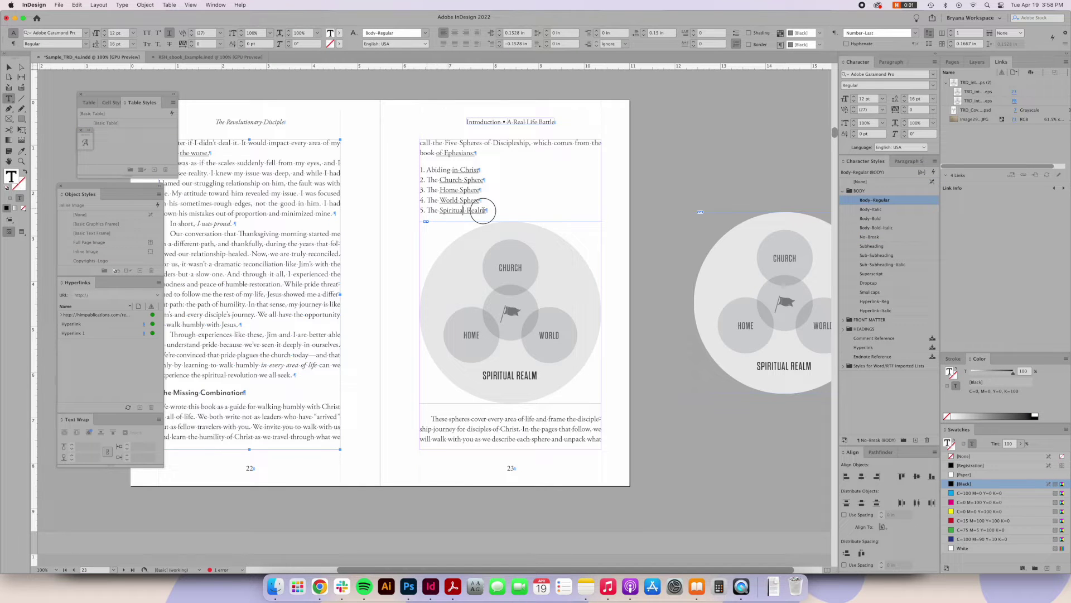
triple_click(483, 210)
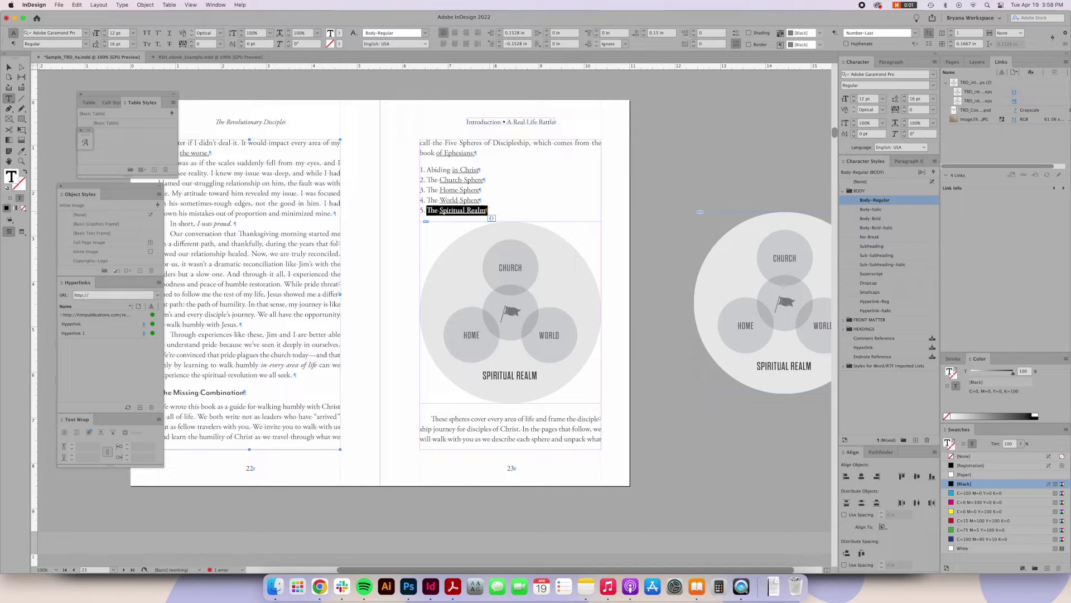
key("BackSpace")
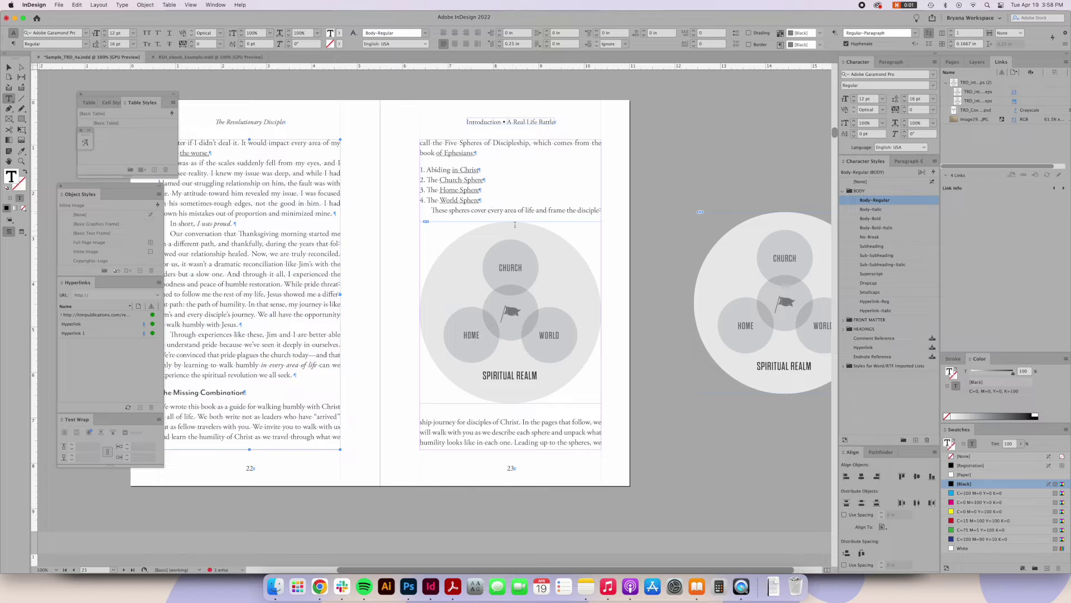
Nudge the diagram up so it sits directly below the fourth list item
left_click(8, 67)
left_click(549, 304)
key("shift+Up")
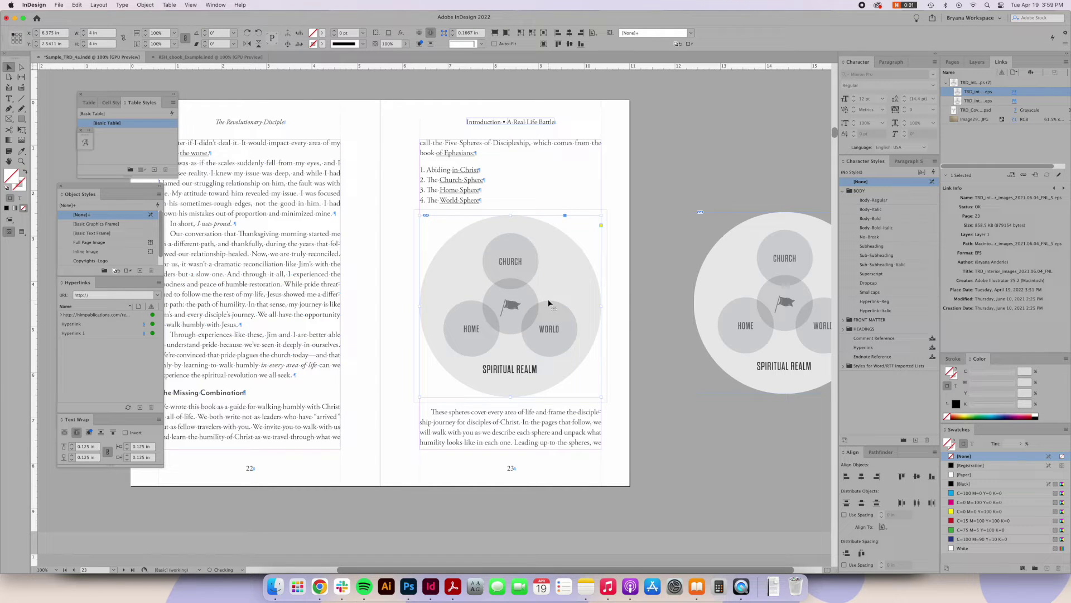
left_click(636, 282)
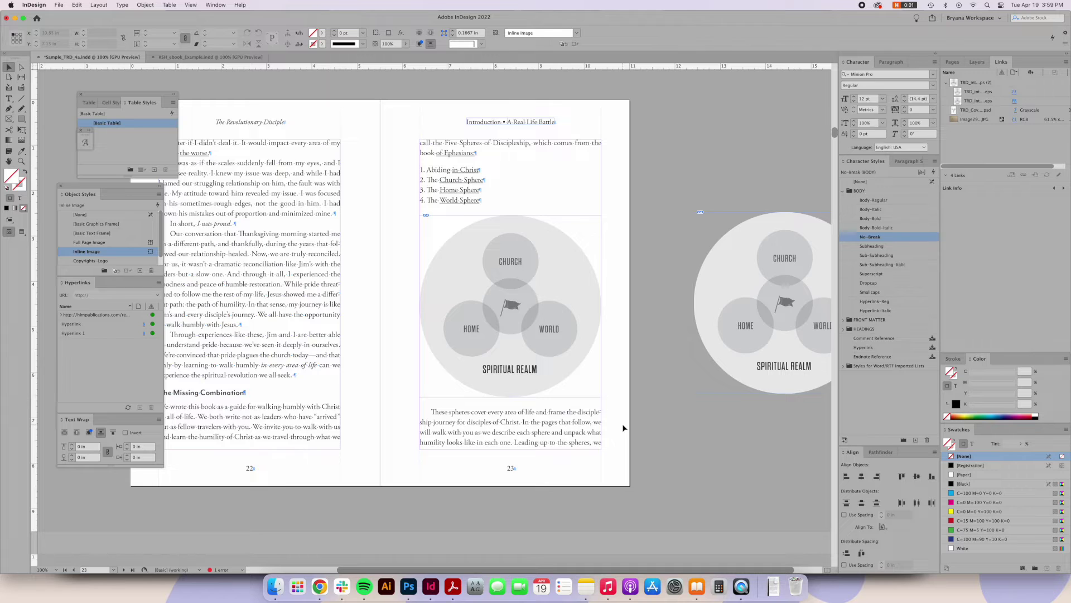
Undo the diagram's placement and the list deletion on page 23
key("super+z")
key("super+z")
key("super+z")
key("super+z")
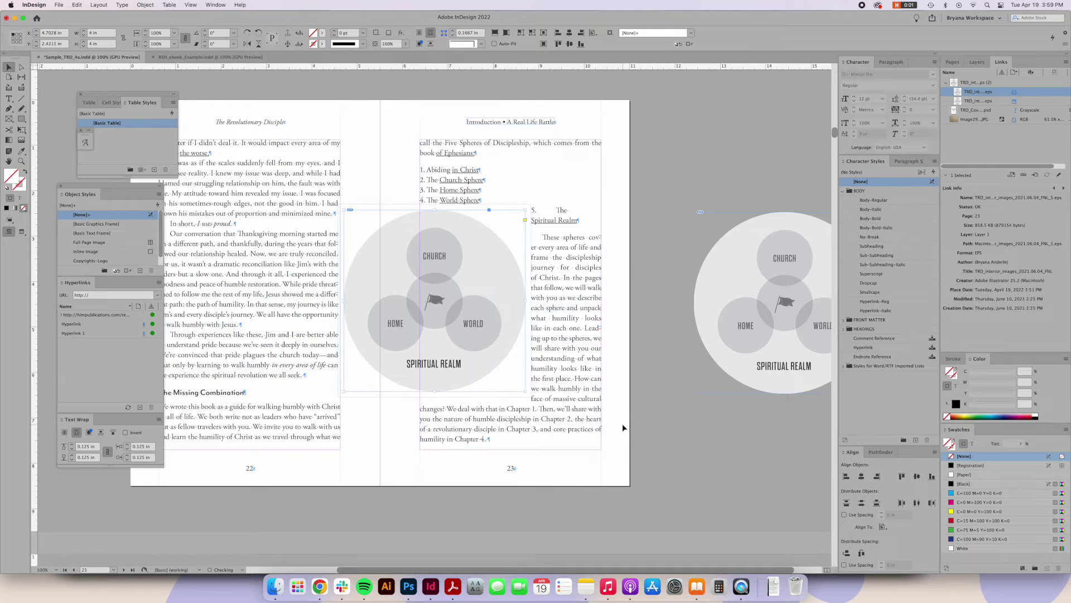
key("super+z")
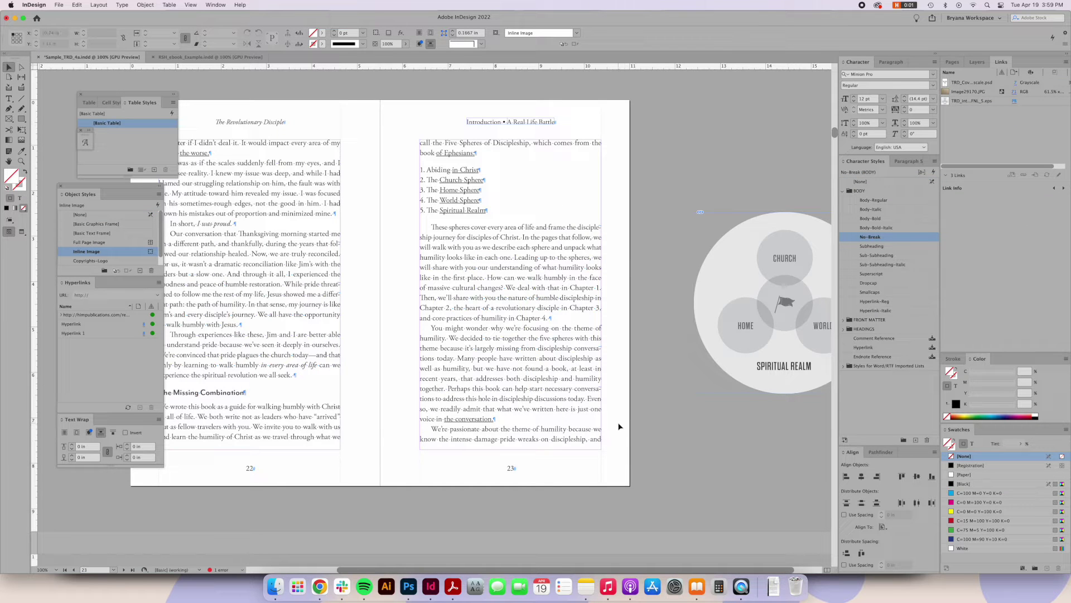
Switch to the RSH_ebook_Example document and try moving the yellow callout bubble higher on its page, undoing the move
left_click(218, 57)
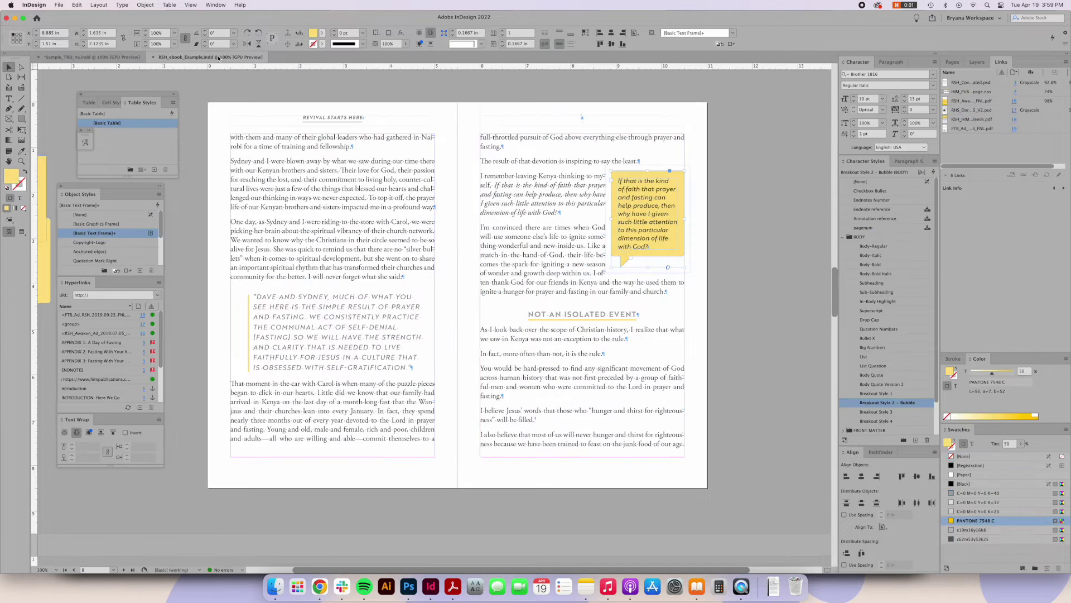
left_click(649, 189)
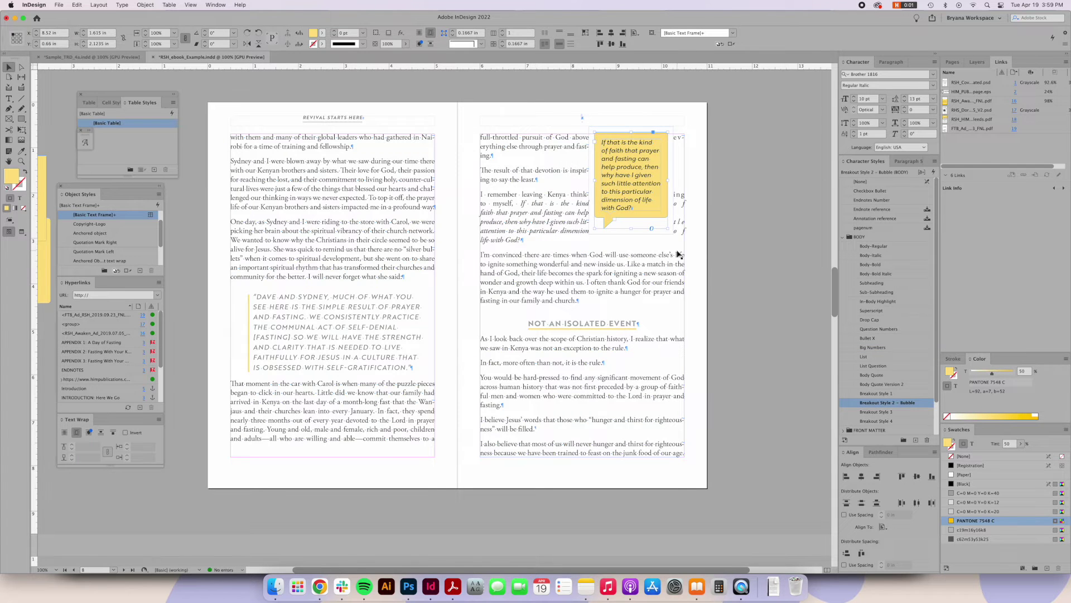
left_click(649, 253)
Examine the skyline graphic and the yellow callout bubble on the following spreads of the ebook example
scroll(649, 253, "down", 20)
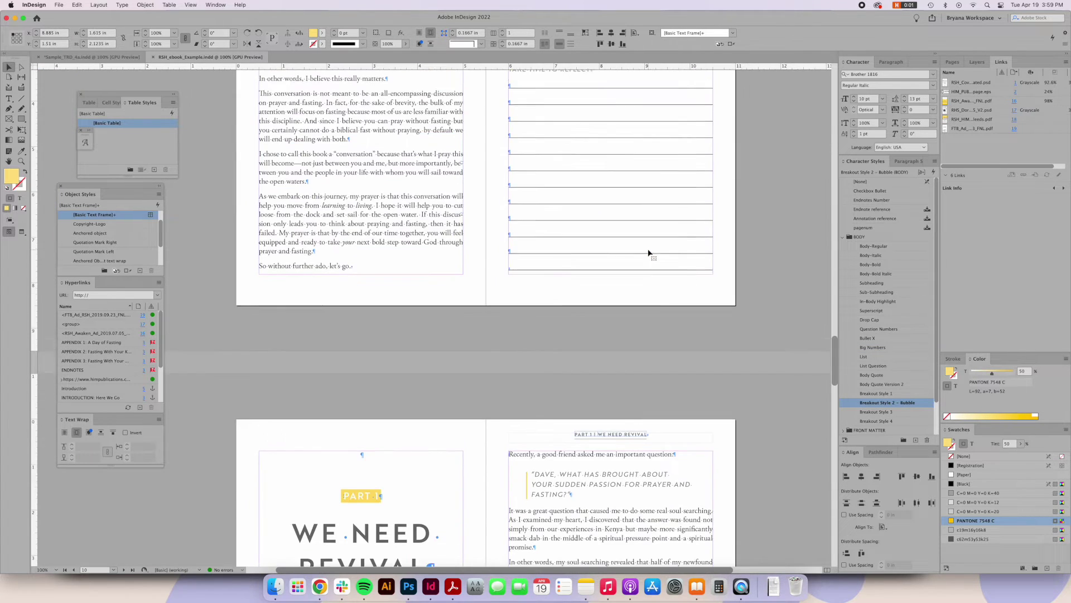
scroll(649, 253, "down", 6)
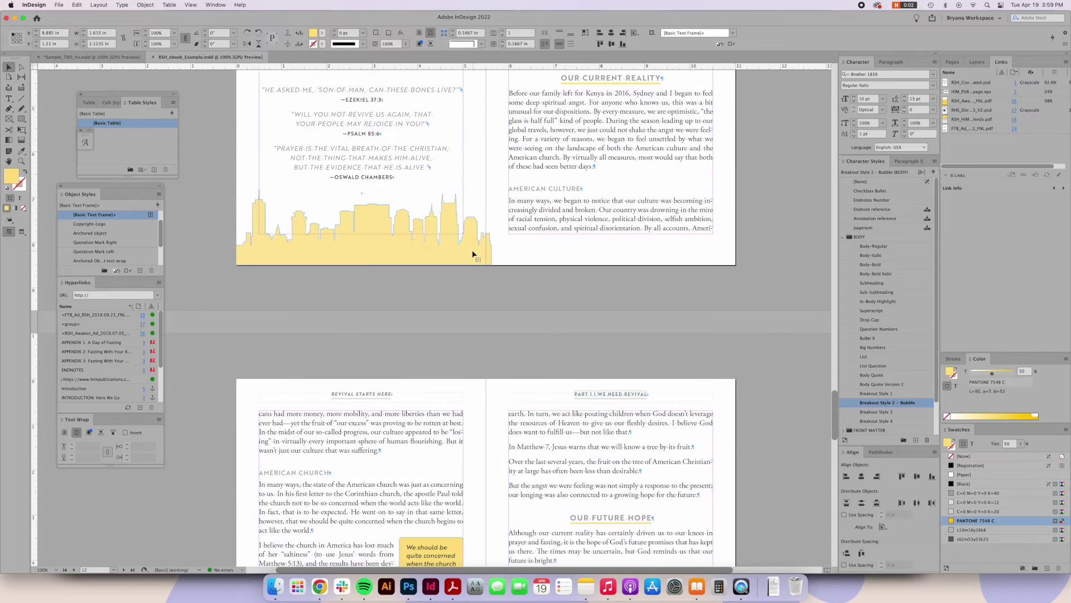
left_click(471, 255)
scroll(462, 319, "down", 5)
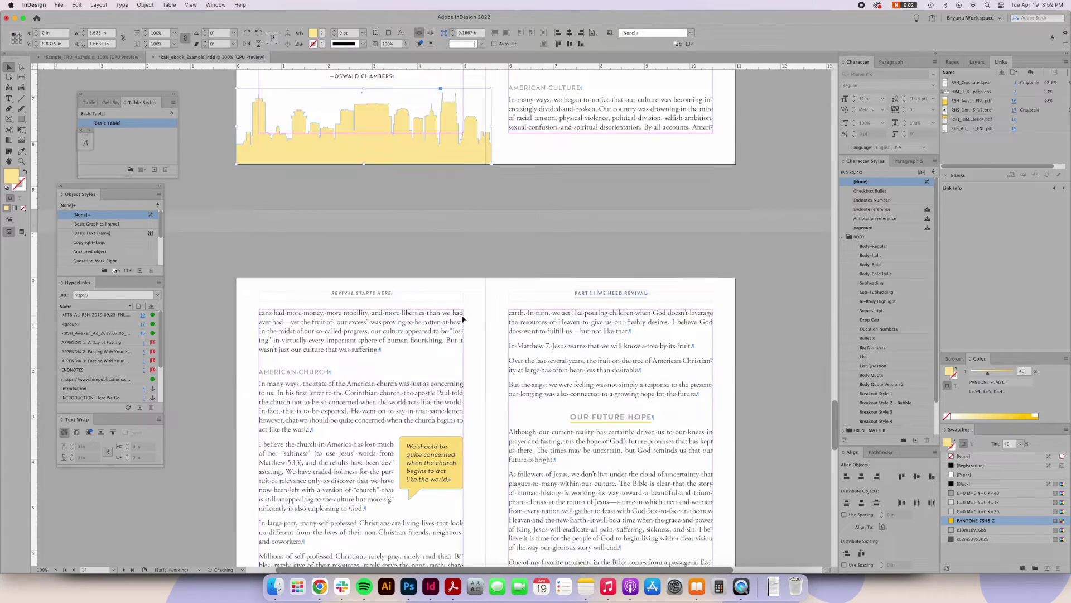
left_click(462, 319)
left_click(427, 103)
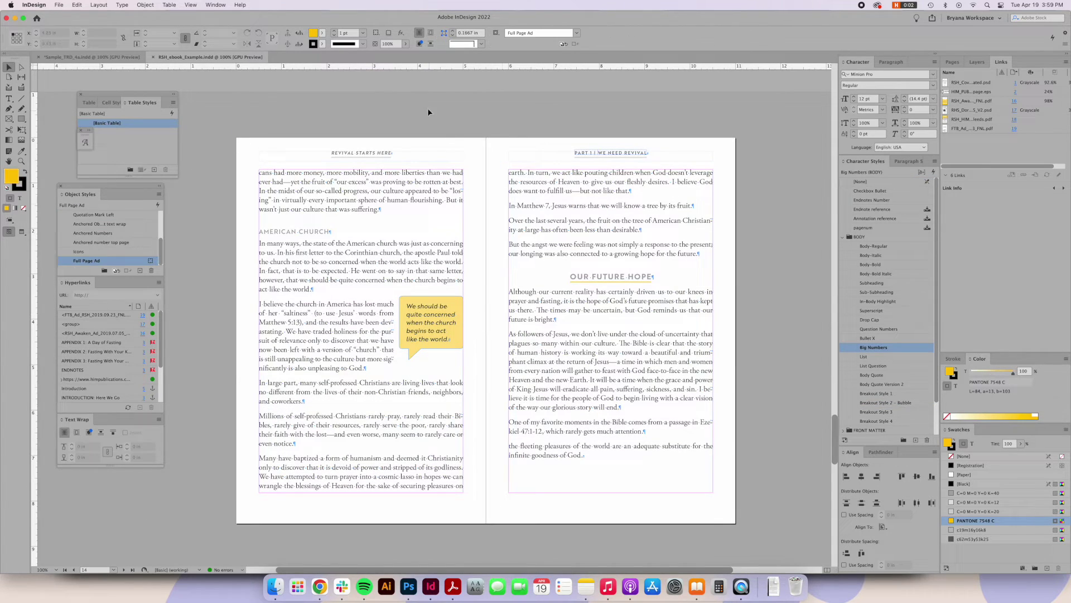
Switch to Books and page through the exported RSH_ebook_Example to check where its unanchored graphics end up
left_click(697, 585)
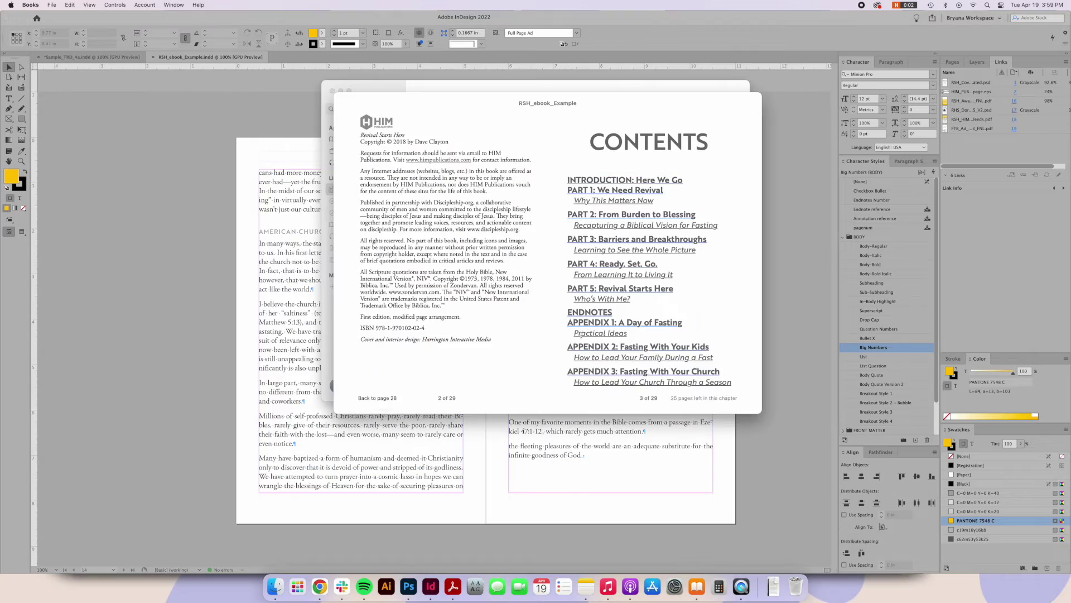
key("Right")
key("Right")
key("Right")
key("Right")
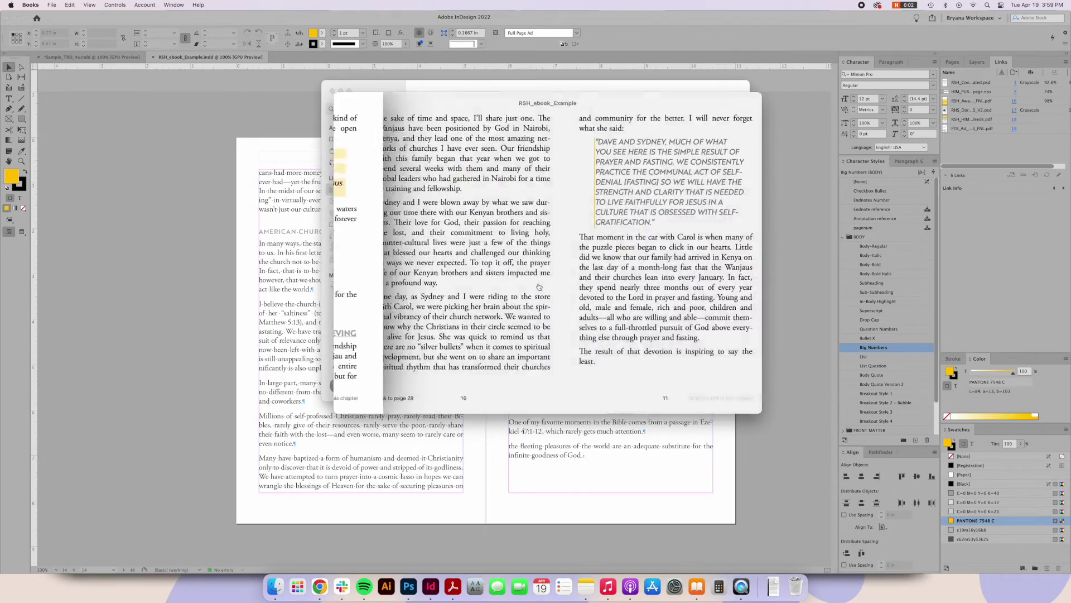
key("Right")
key("Right")
key("Right")
key("Right")
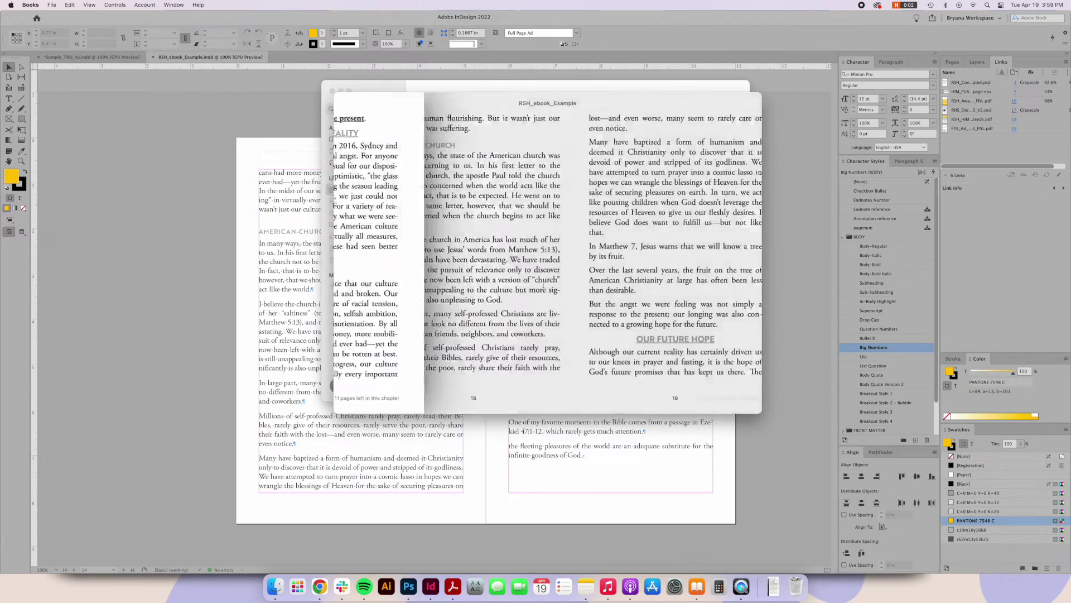
key("Right")
key("Right")
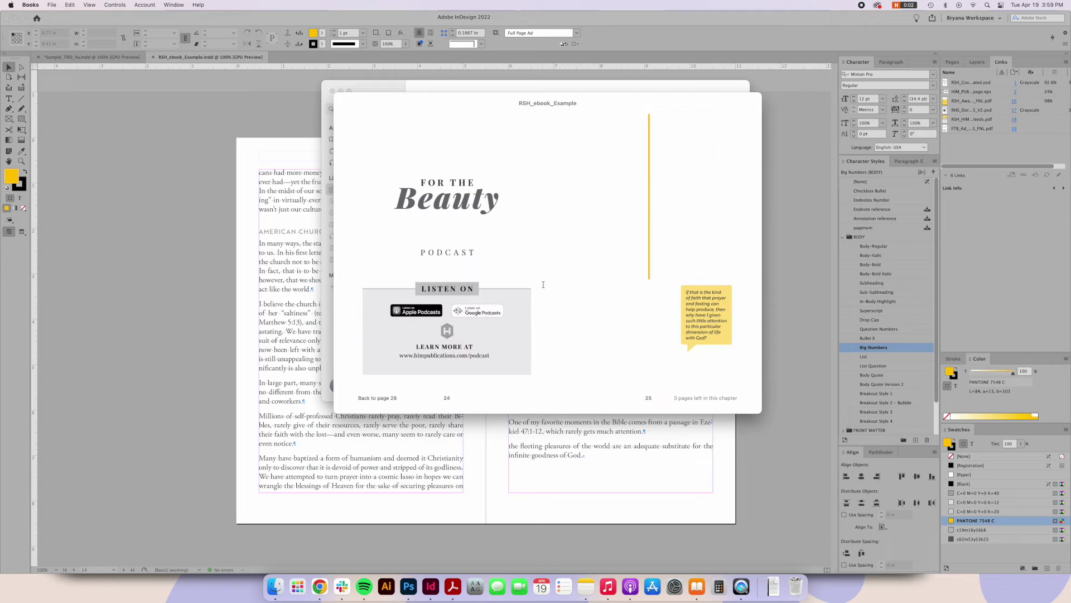
key("Right")
key("Right")
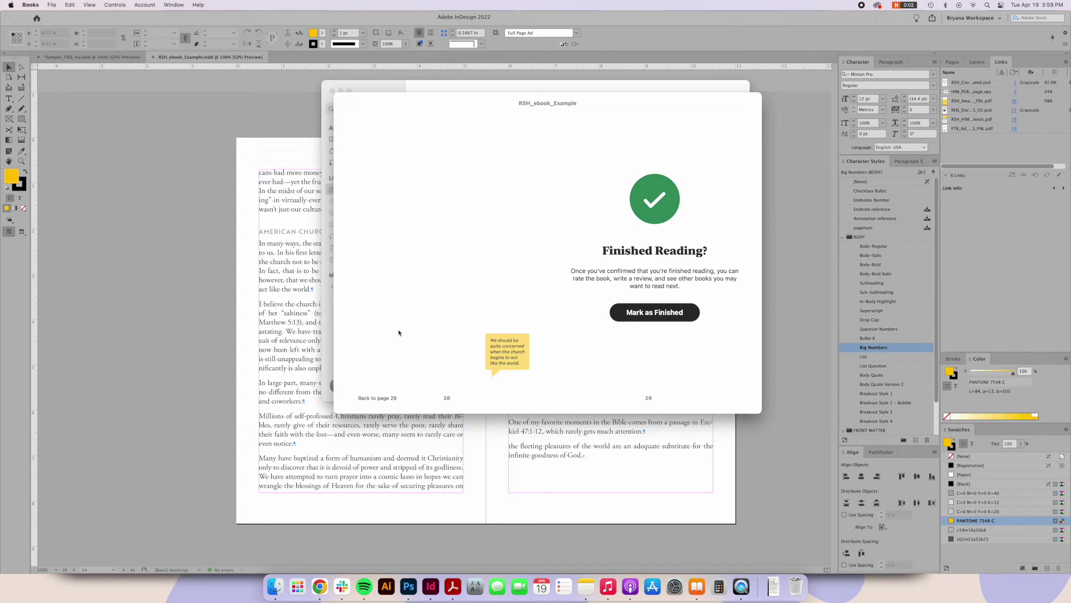
left_click(316, 302)
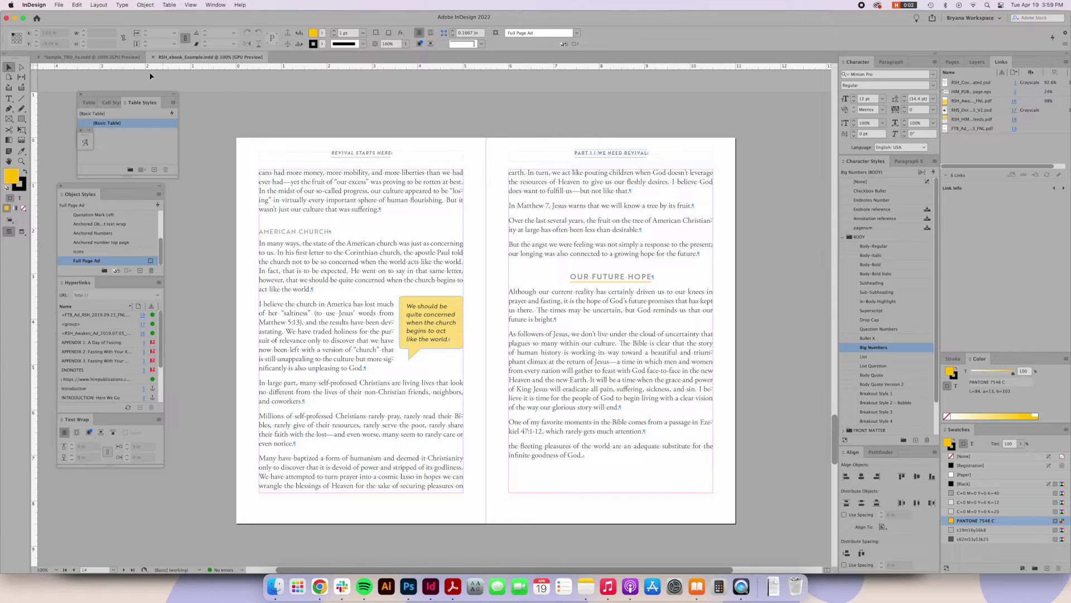
Return to the Sample_TRD document in InDesign and paste the diagram inline in a new paragraph above "These spheres cover every area of life"
left_click(122, 58)
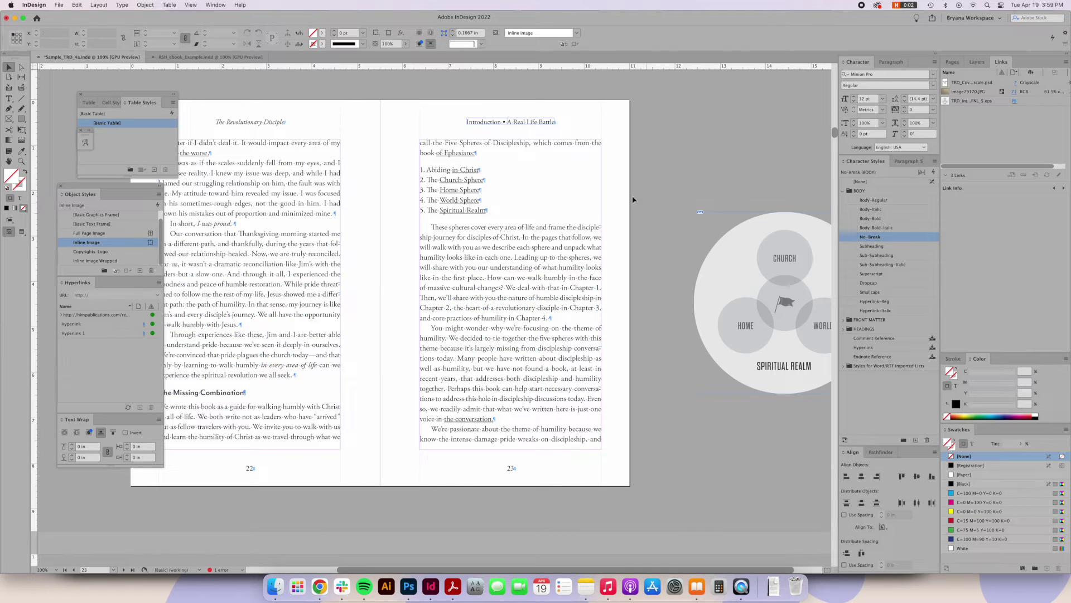
double_click(432, 227)
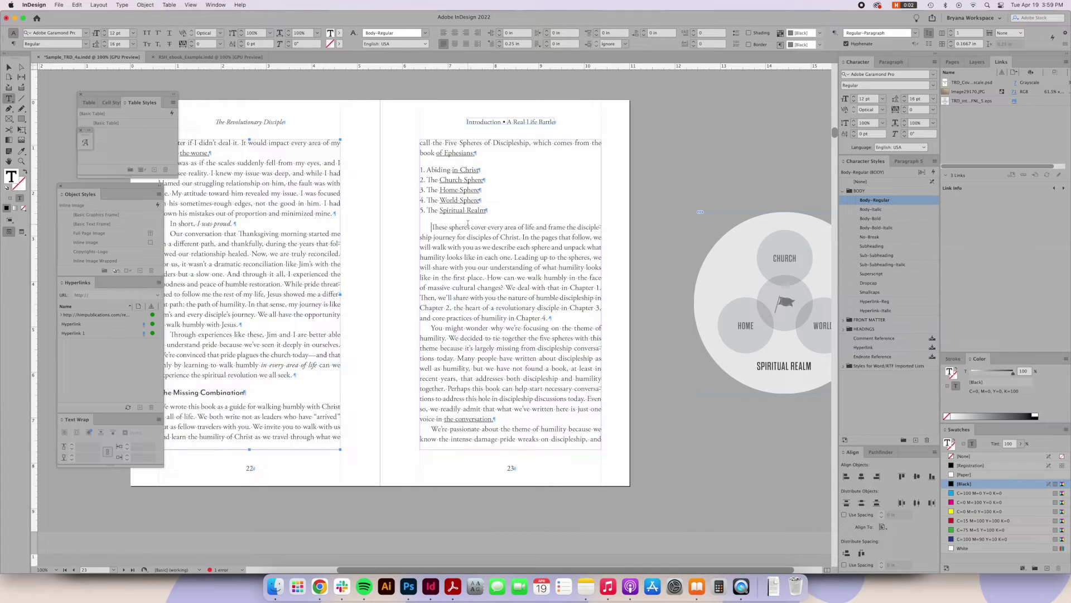
key("Return")
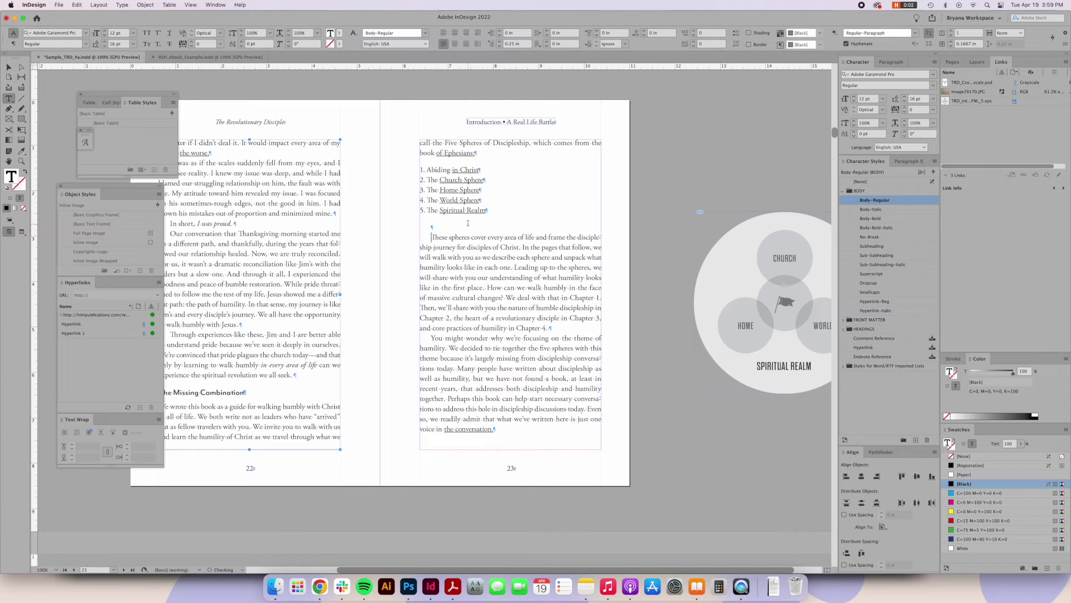
key("cmd+v")
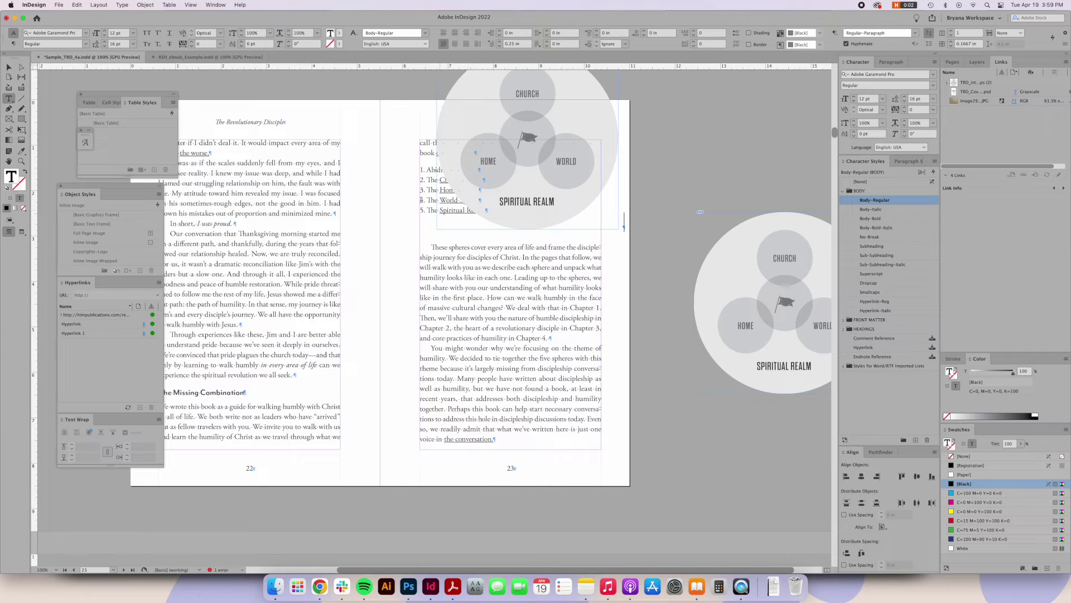
key("Escape")
scroll(573, 174, "up", 3)
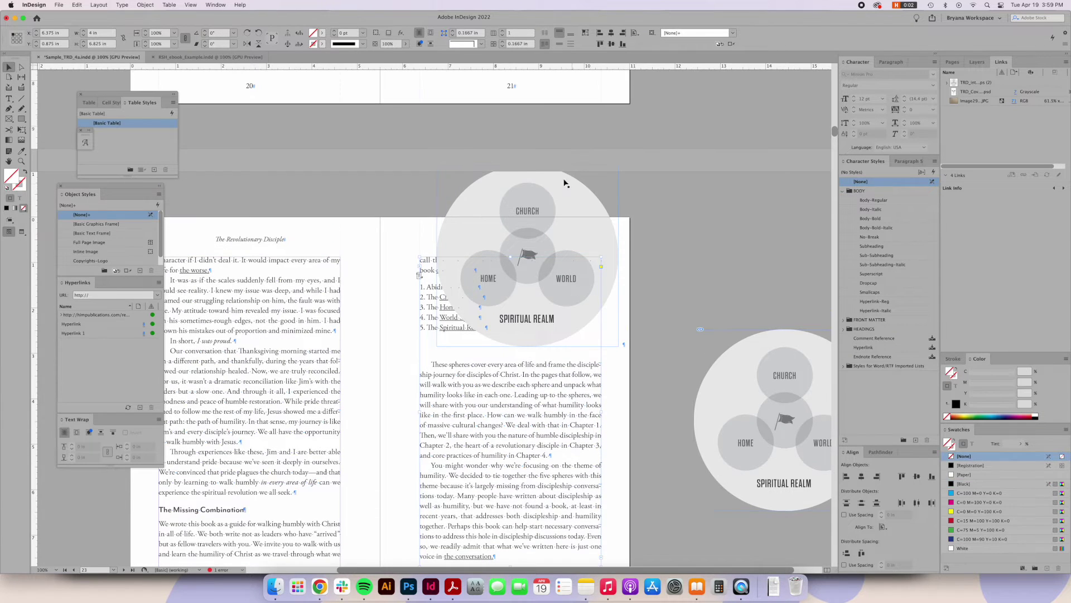
left_click(580, 166)
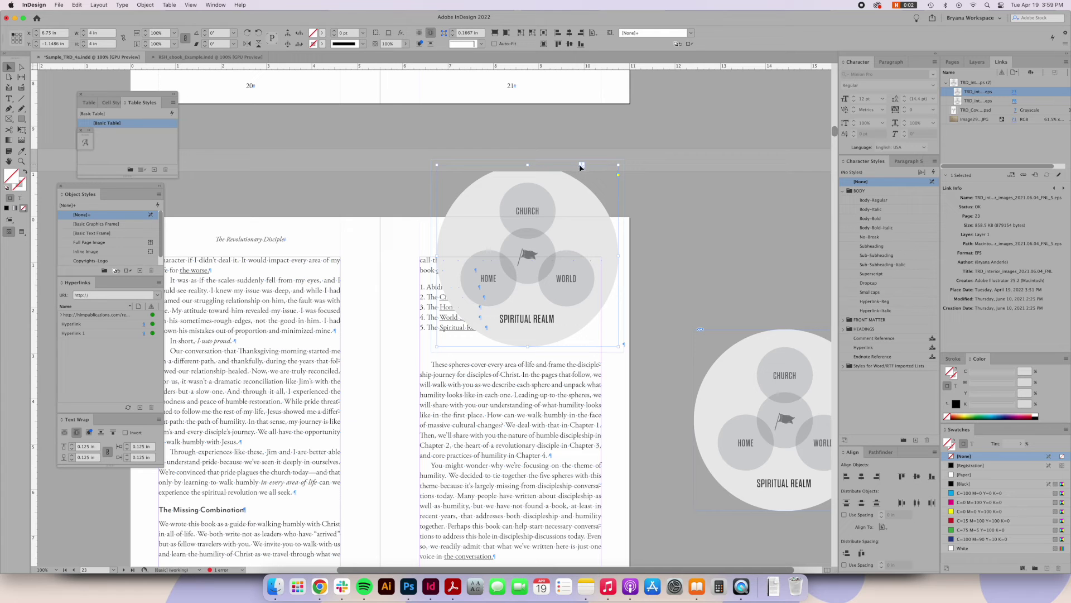
scroll(577, 168, "down", 1)
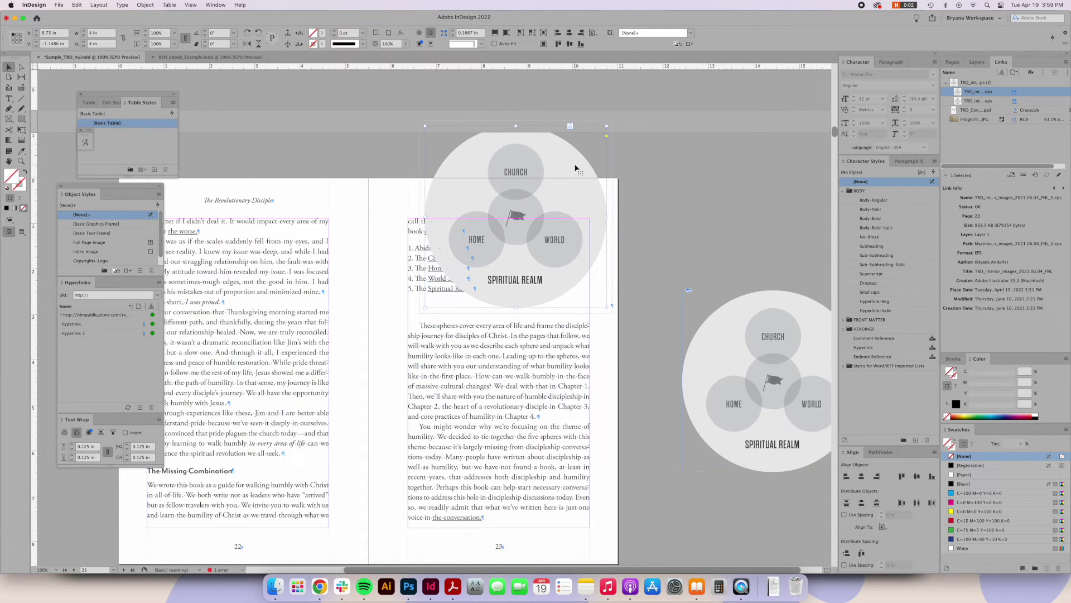
scroll(576, 167, "down", 2)
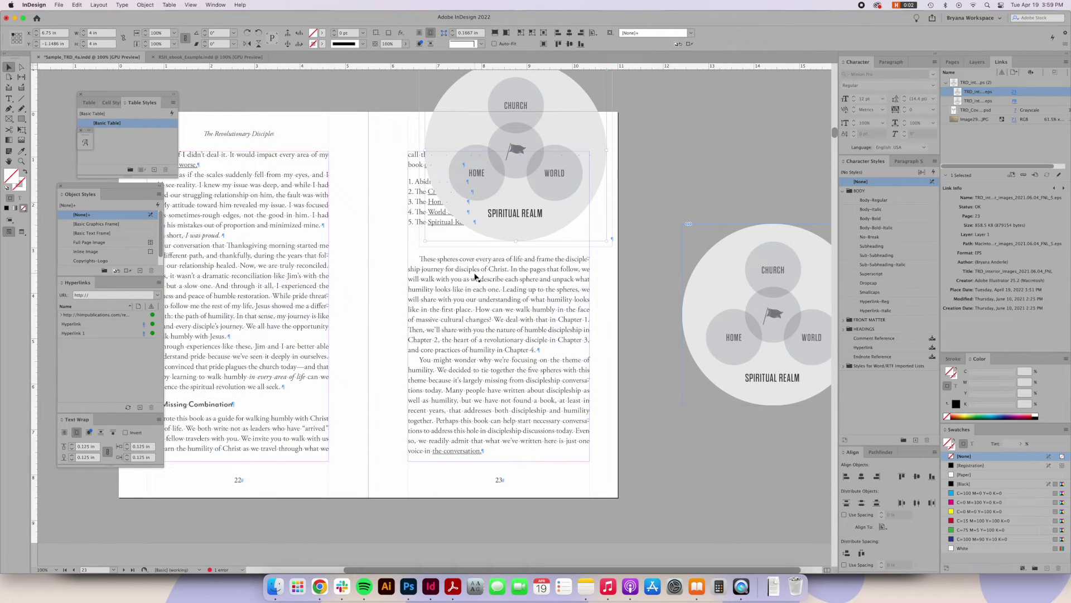
Try pasting a copy of the "Through experiences like these" text below its paragraph on page 22, and undo the paste
key("t")
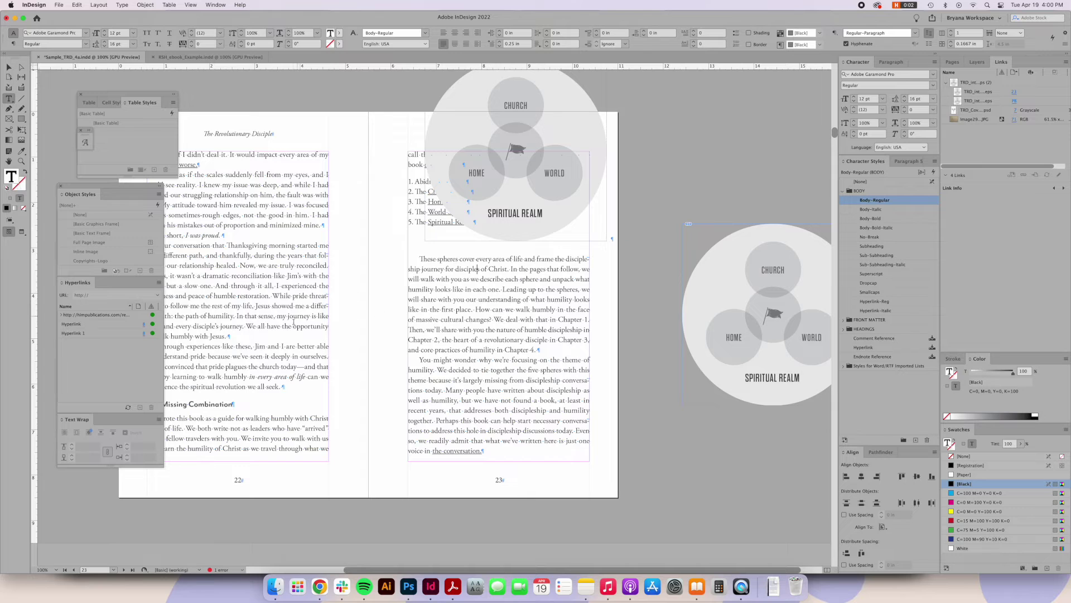
left_click(282, 386)
triple_click(282, 386)
left_click(282, 386)
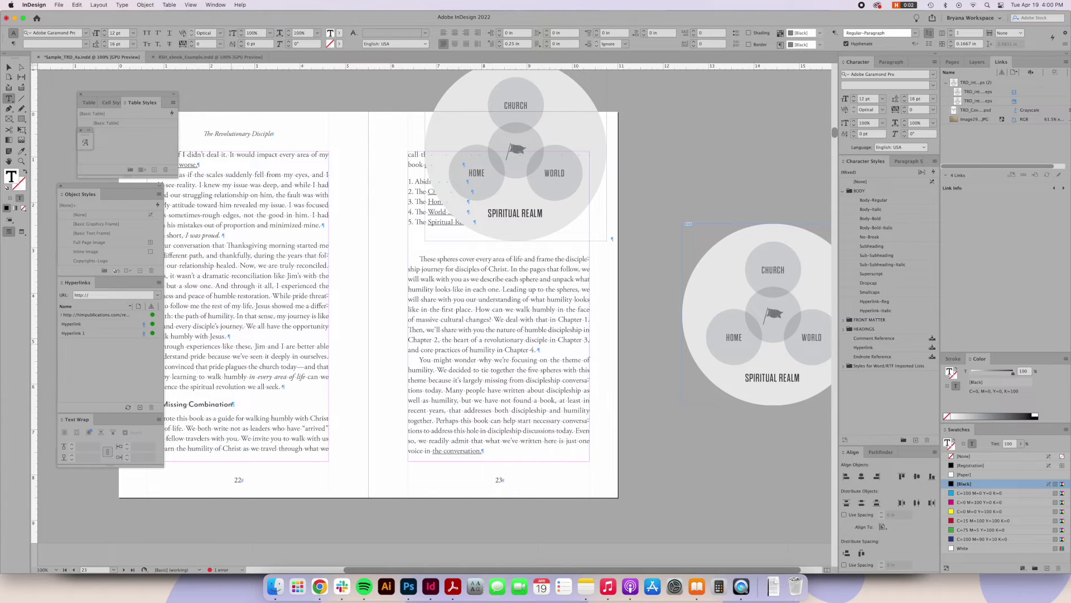
type("Through experiences like these, Jim and I are better able to understand pride because we've seen it deeply in ourselves. We're convinced that pride plagues the church today—and that only by learning to walk humbly in every area of life can we experience the spiritual revolution we all seek.")
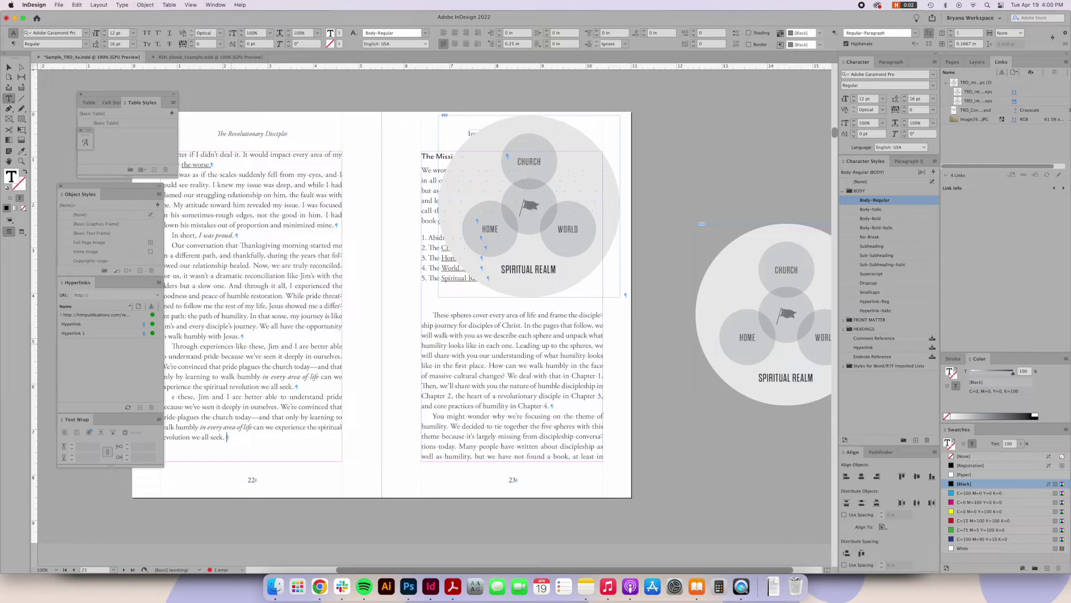
key("super+z")
Apply the Inline Image object style to the anchored circle diagram on page 23
left_click(534, 270)
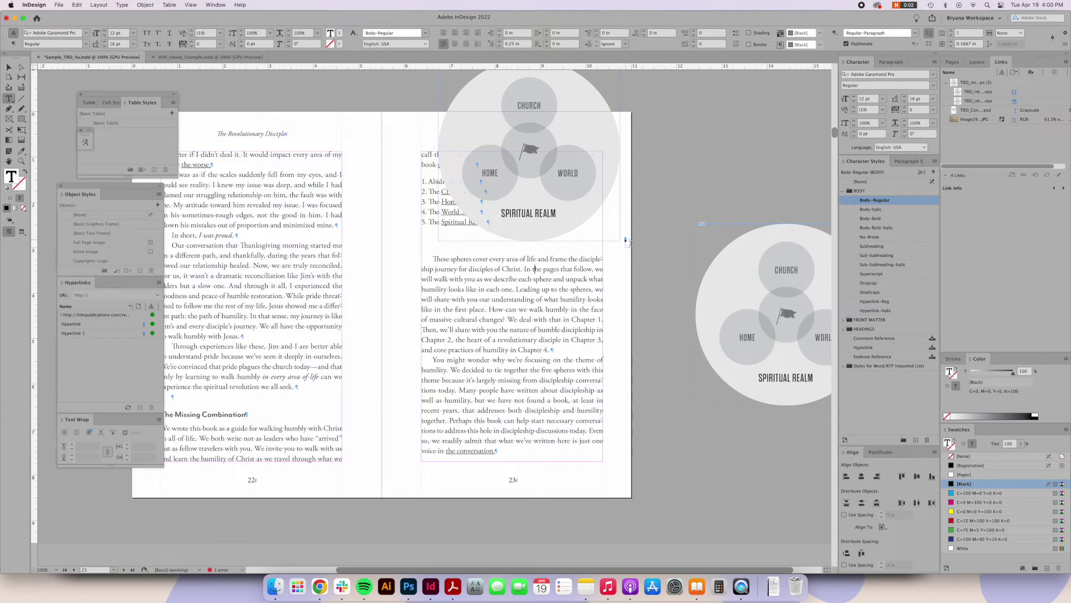
left_click(8, 67)
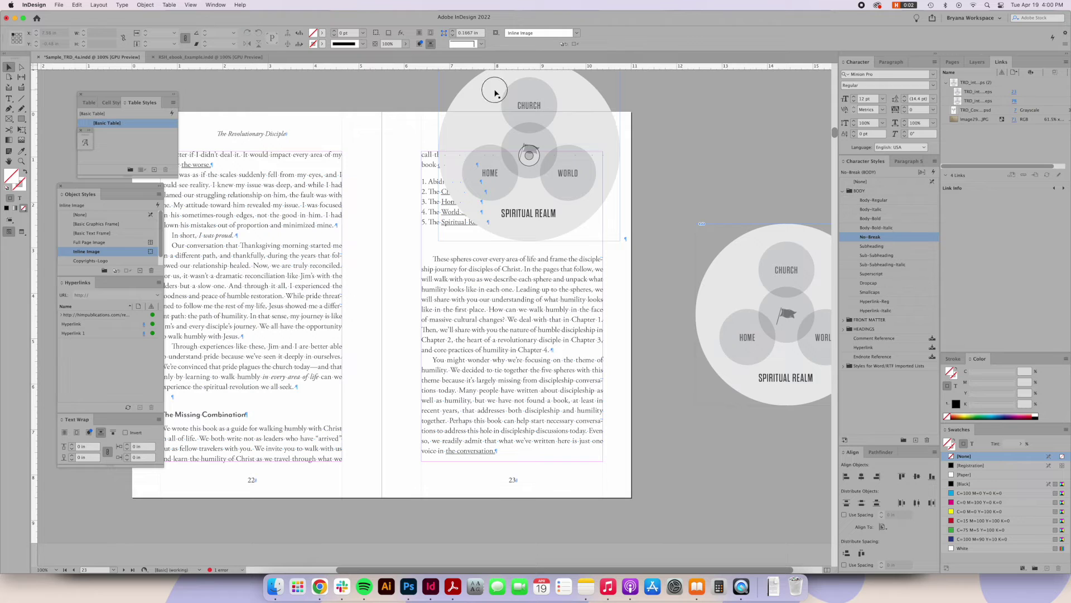
left_click(493, 88)
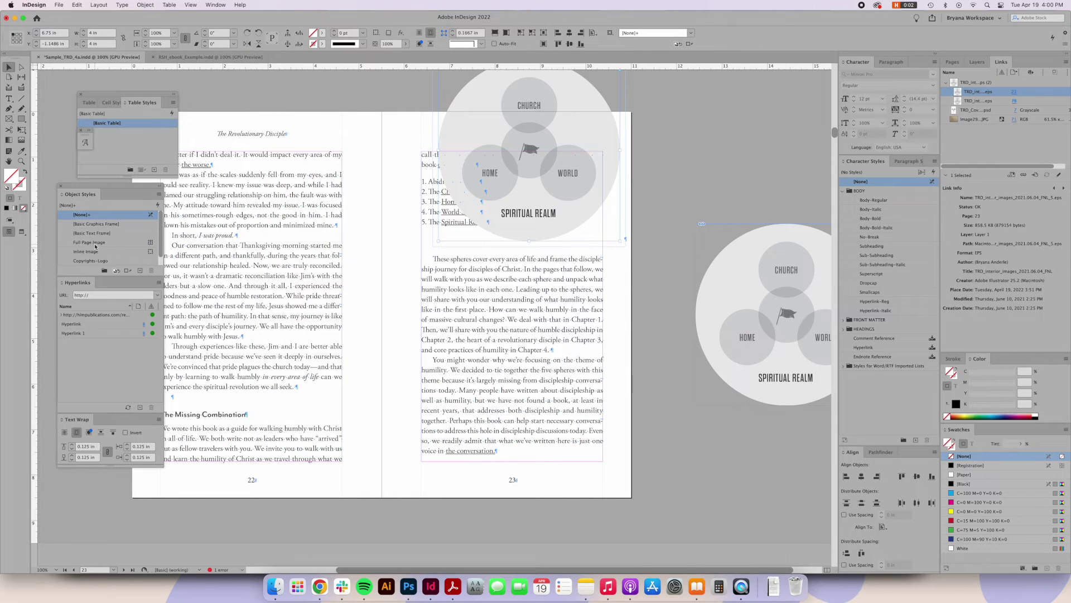
scroll(111, 264, "down", 1)
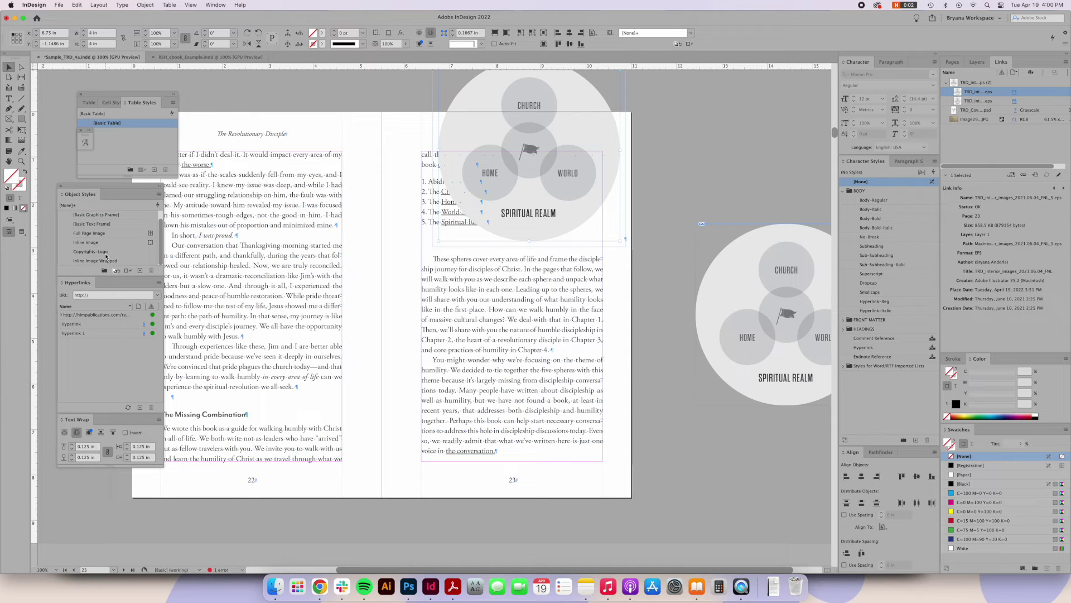
left_click(97, 243)
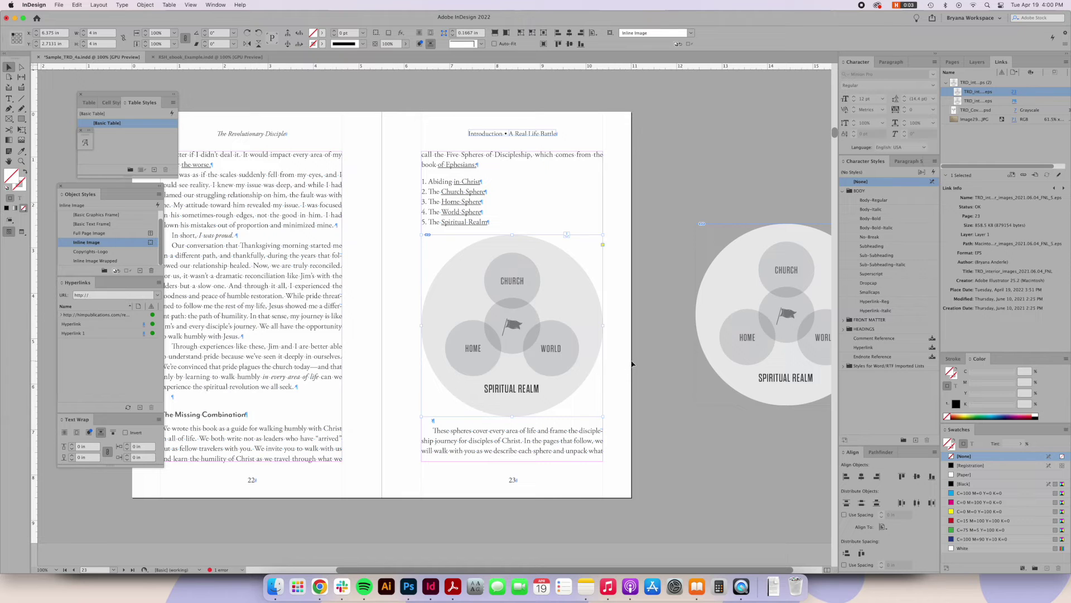
Review the Inline Image object style's Anchored Object Options and Text Wrap & Other settings, leaving them unmodified
scroll(632, 363, "down", 3)
left_click(133, 243)
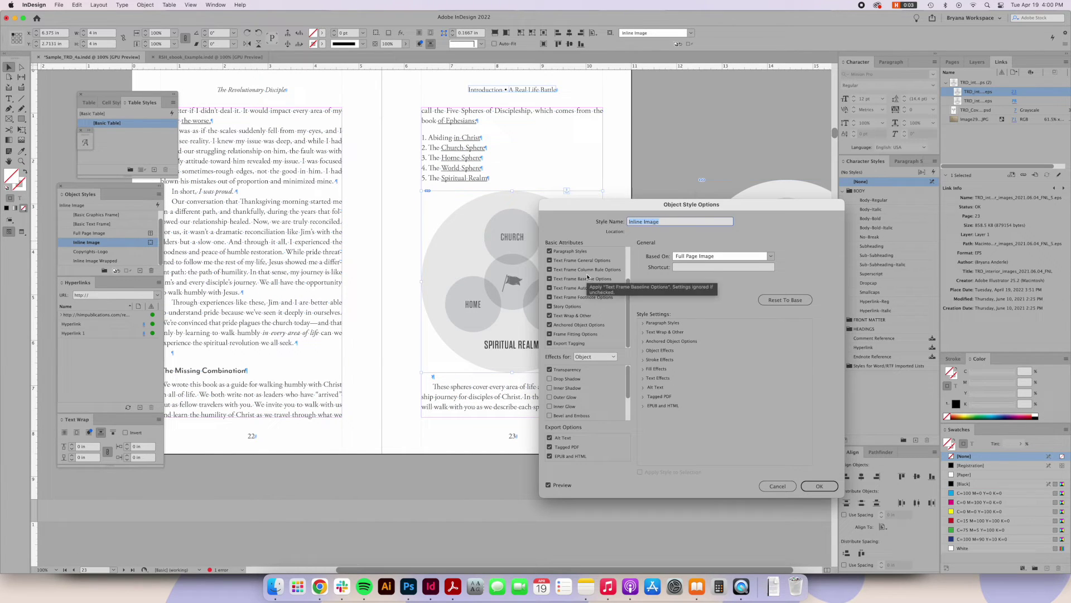
left_click(595, 325)
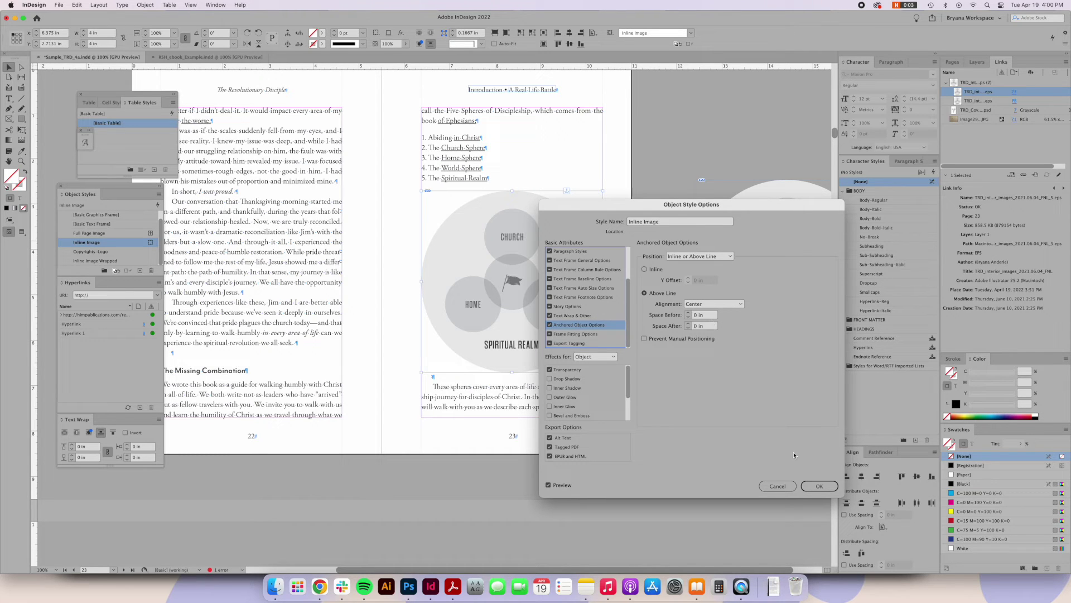
left_click(580, 316)
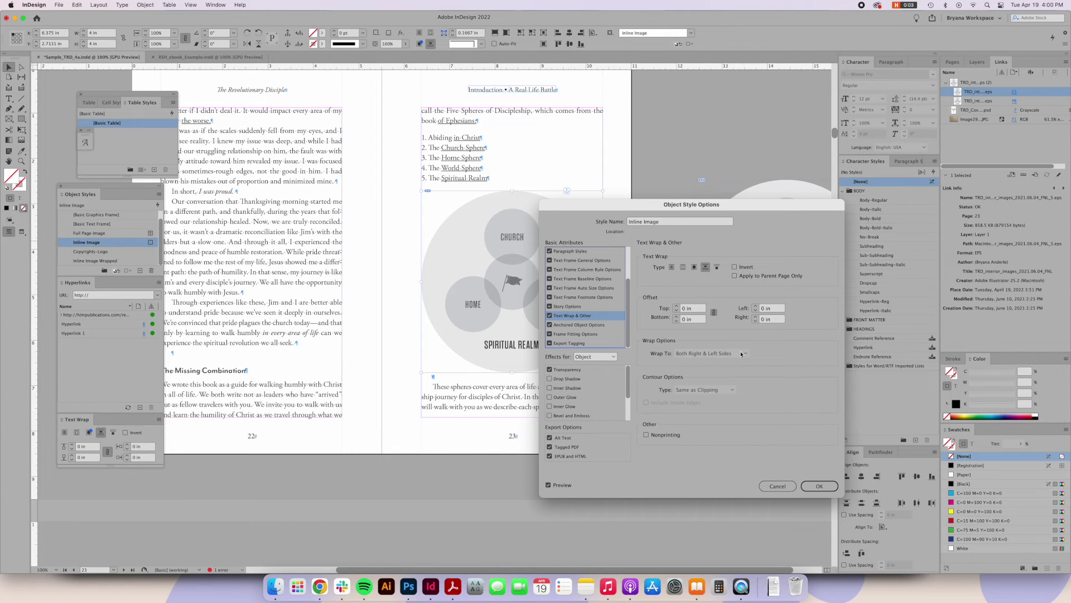
left_click(778, 486)
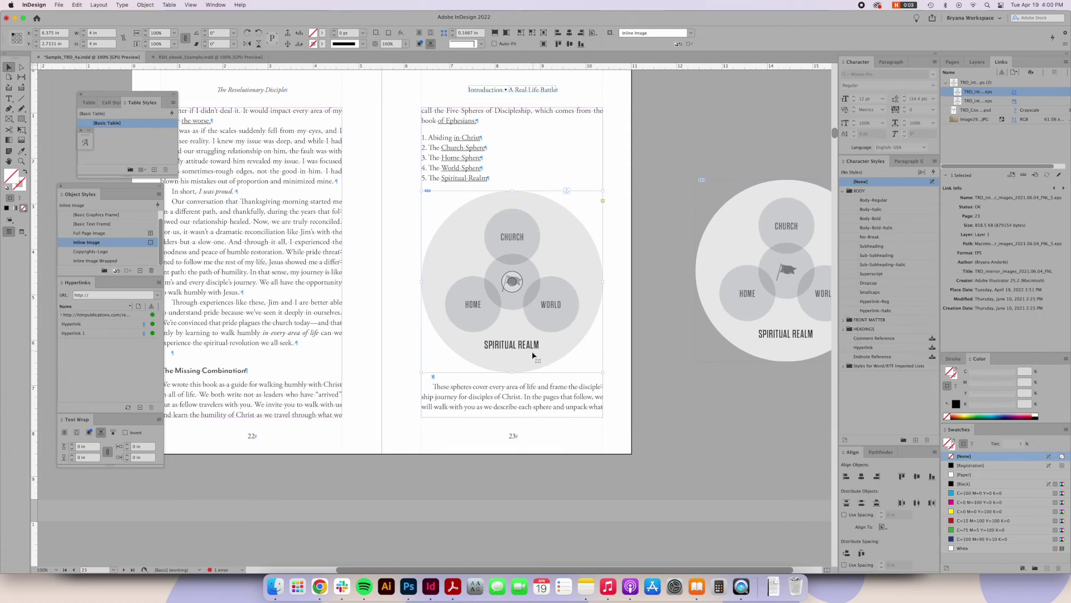
Apply the Image-Inline paragraph style to the paragraph that holds the circle diagram on page 23
double_click(451, 376)
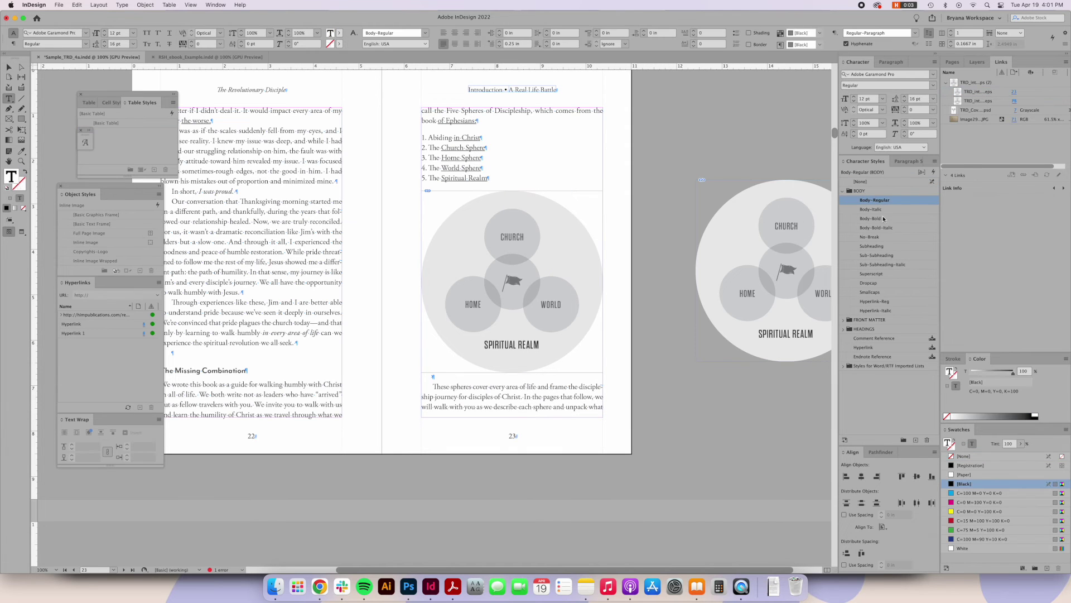
left_click(907, 162)
left_click(843, 384)
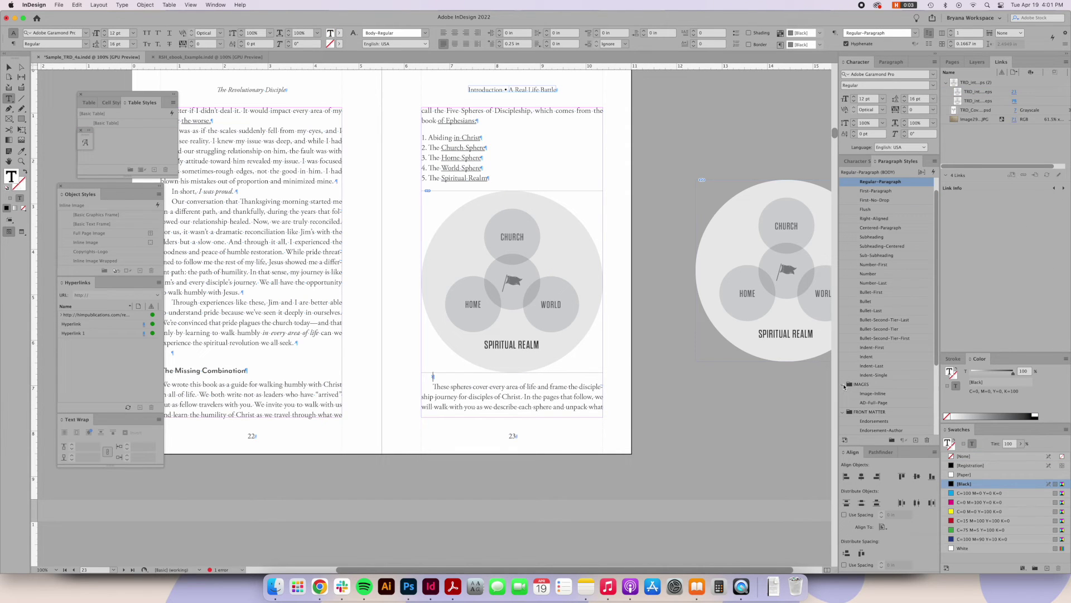
left_click(873, 393)
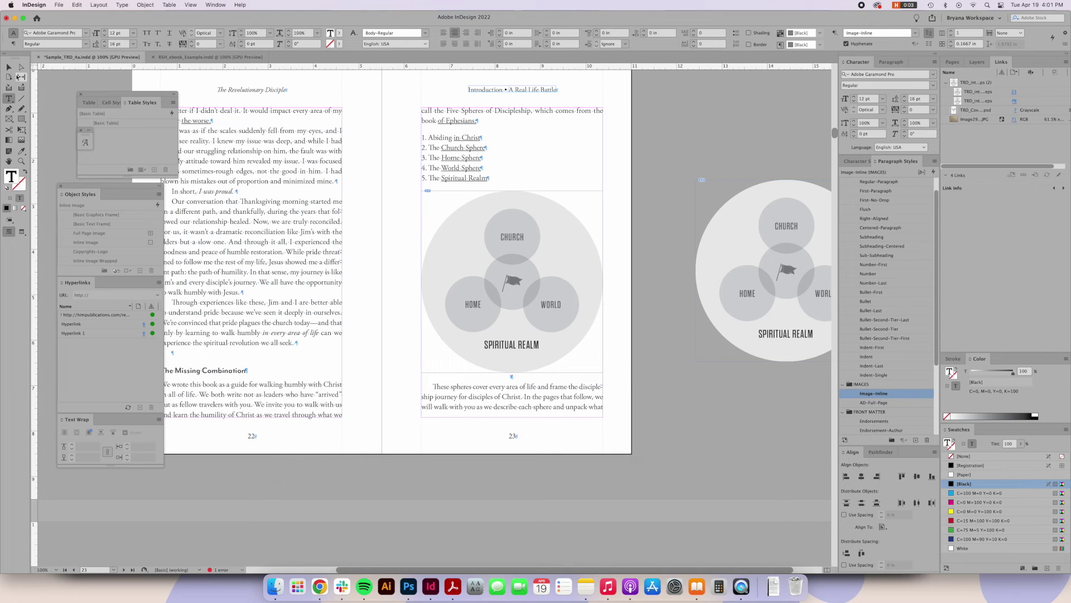
left_click(9, 67)
left_click(663, 388)
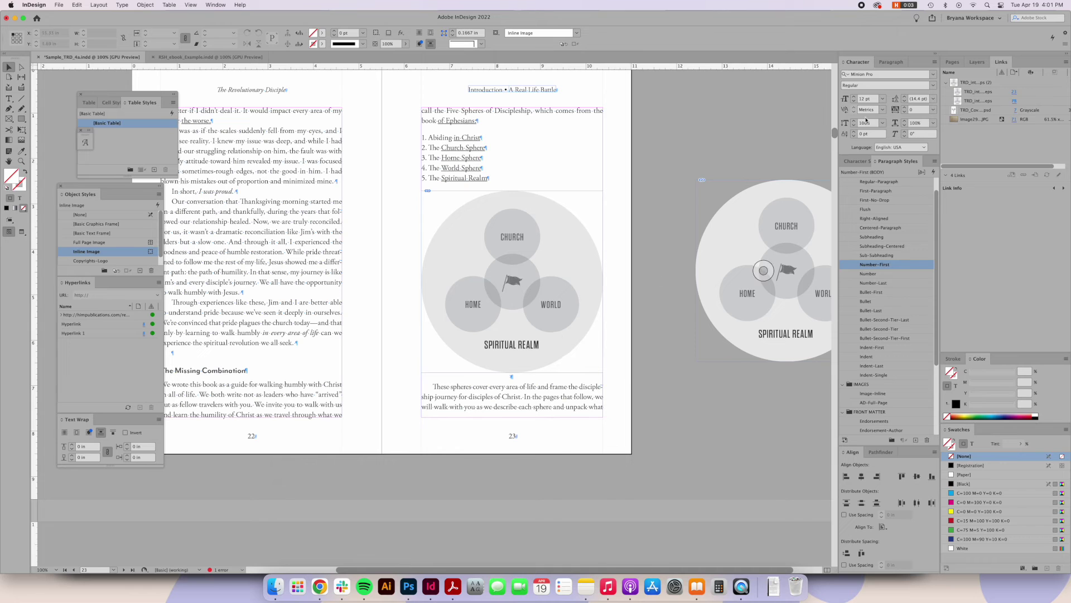
Go to the linked JPG photo of the hand-drawn chart on page 71 and apply the Inline Image object style to it
left_click(966, 122)
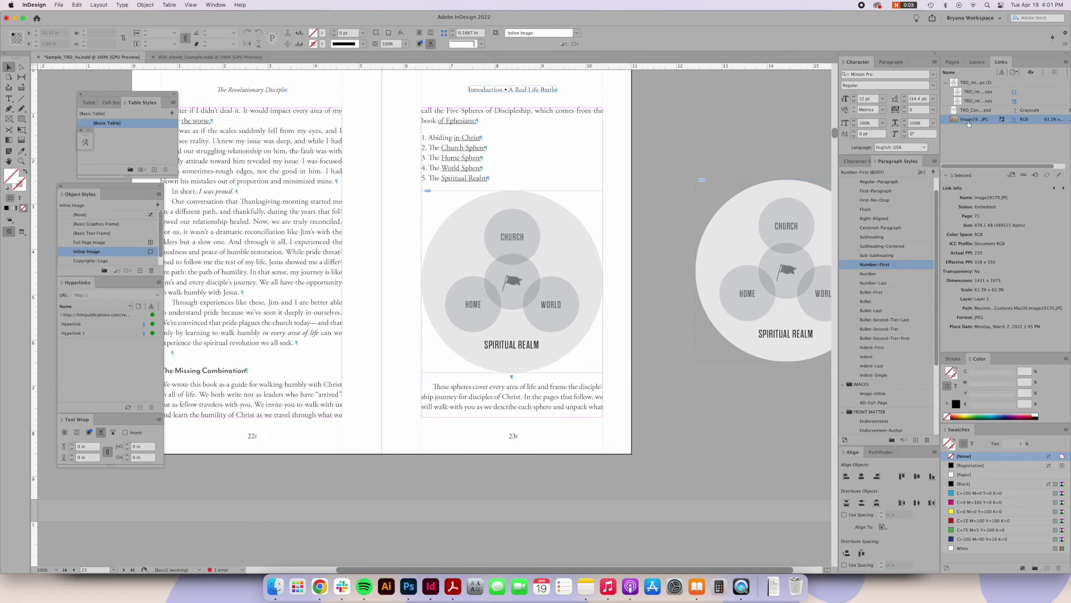
left_click(1014, 122)
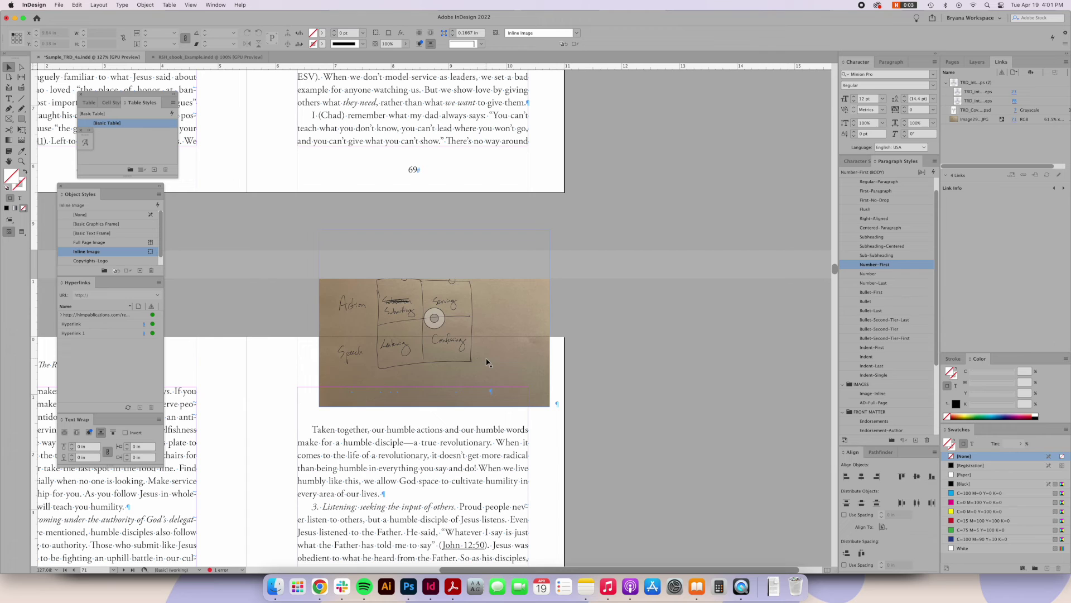
left_click(346, 338)
left_click(104, 252)
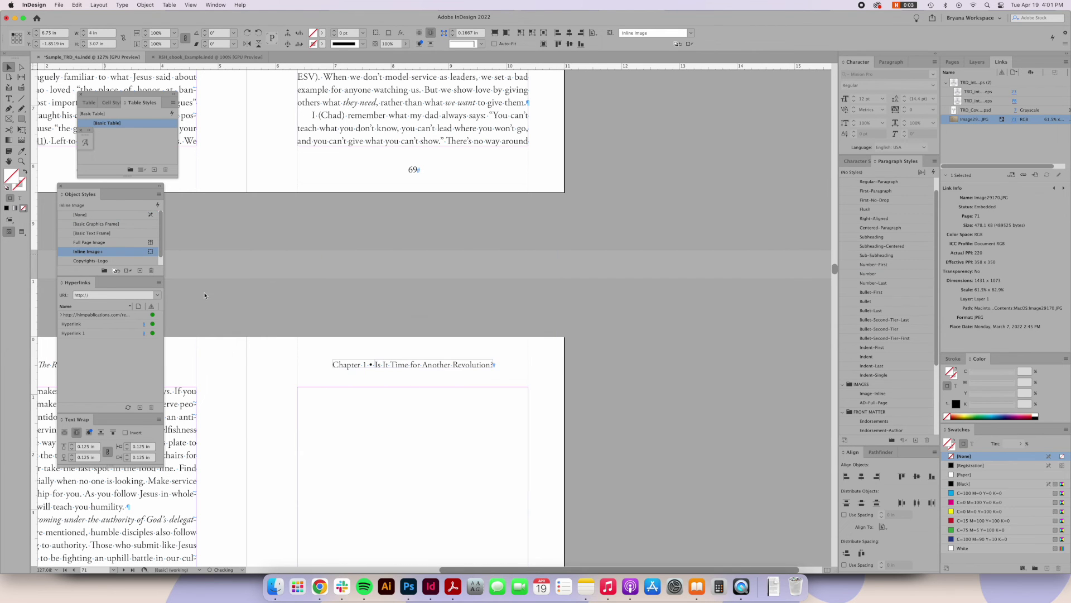
scroll(528, 451, "down", 3)
scroll(527, 451, "down", 1)
left_click(586, 437)
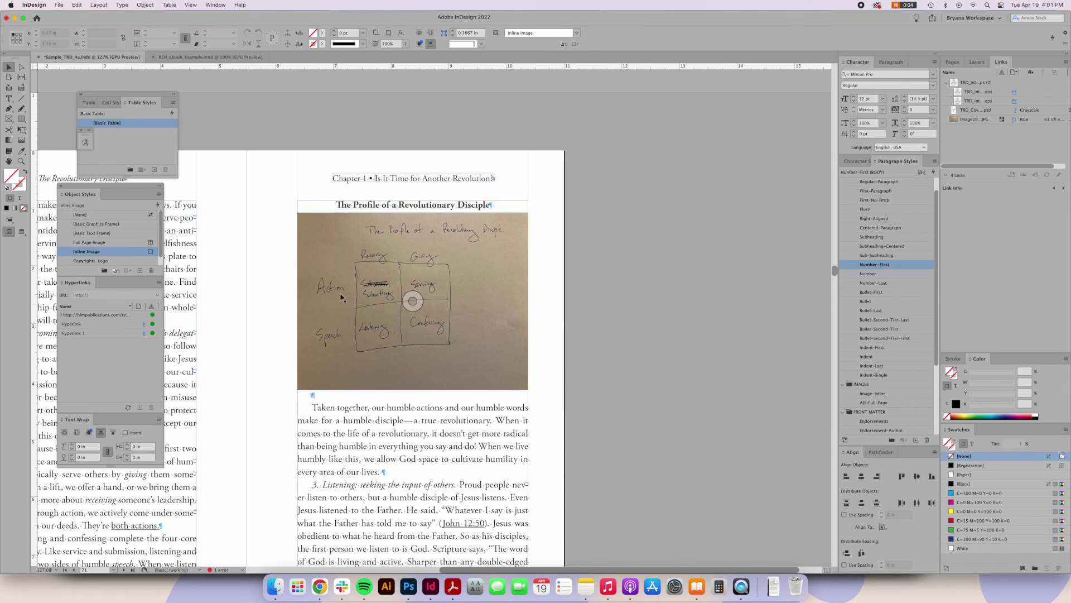
Switch to the RSH_ebook_Example document and examine the yellow skyline graphic on the "We Need Revival" part opener
left_click(200, 60)
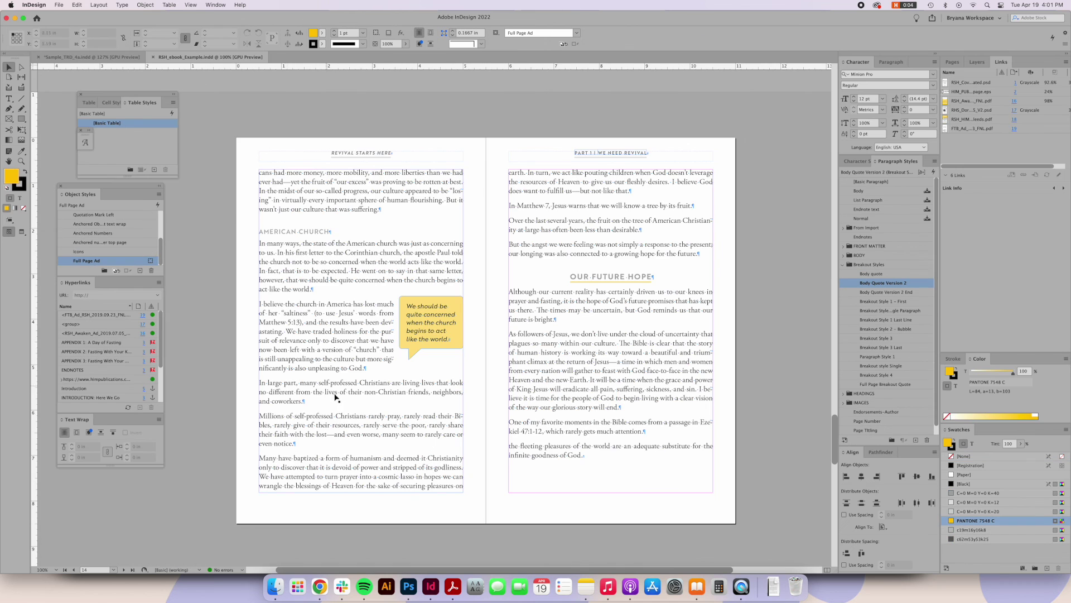
scroll(377, 373, "down", 2)
scroll(379, 373, "up", 5)
scroll(378, 374, "up", 7)
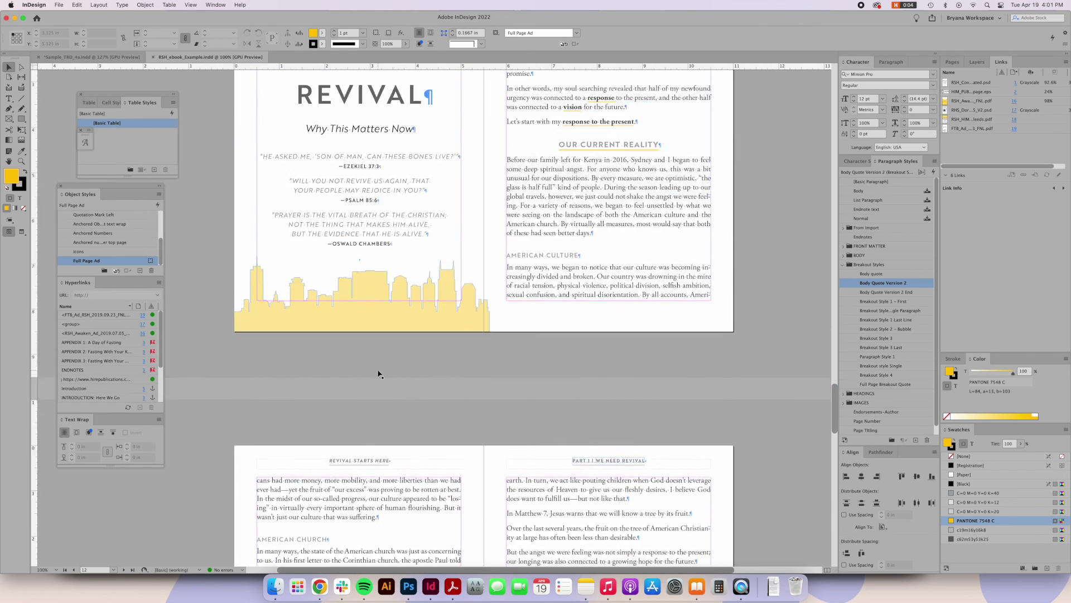
left_click(364, 484)
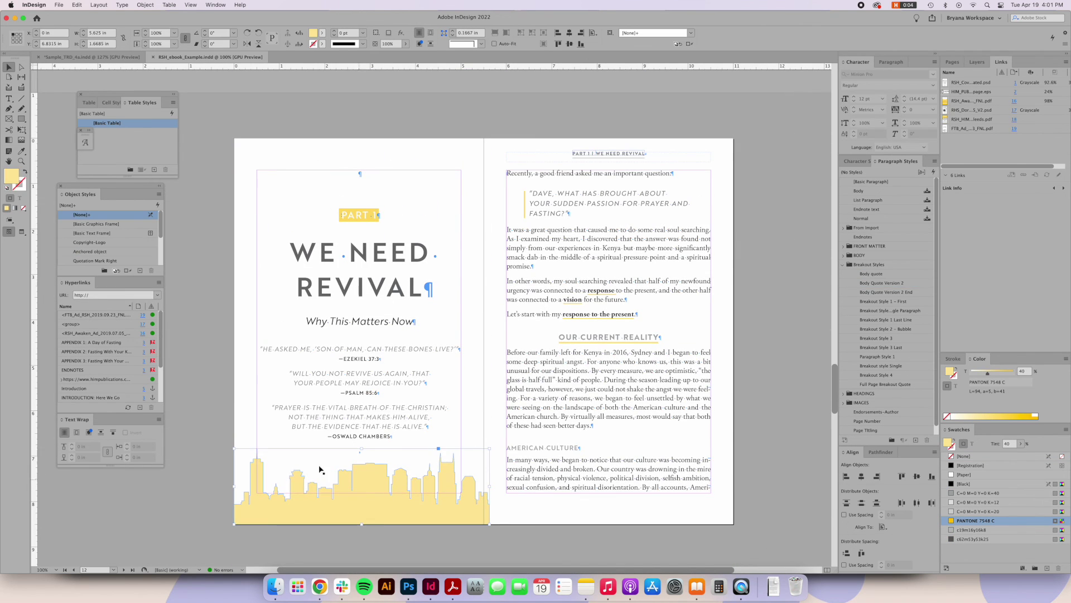
left_click(222, 420)
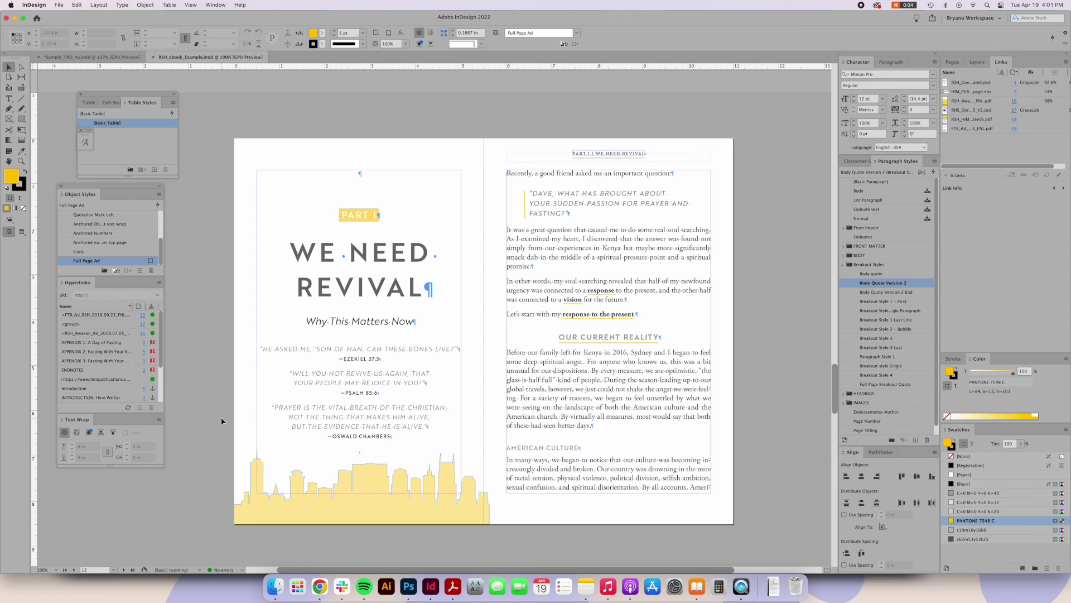